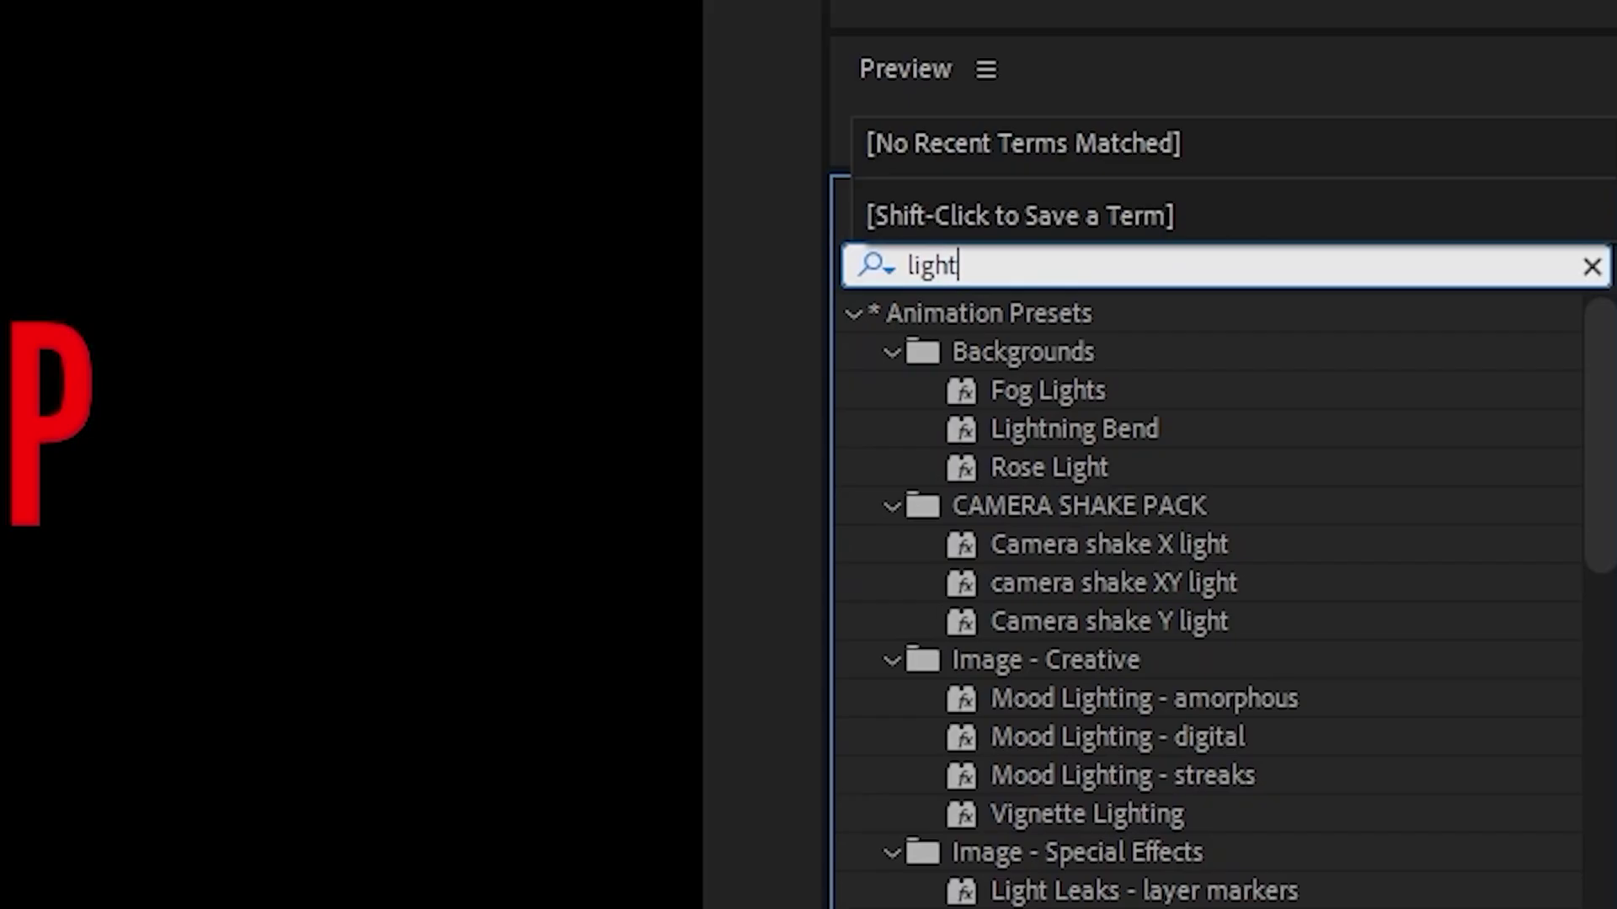
Apply CC Light Sweep to the LIGHT SWEEP text layer.
text(s)
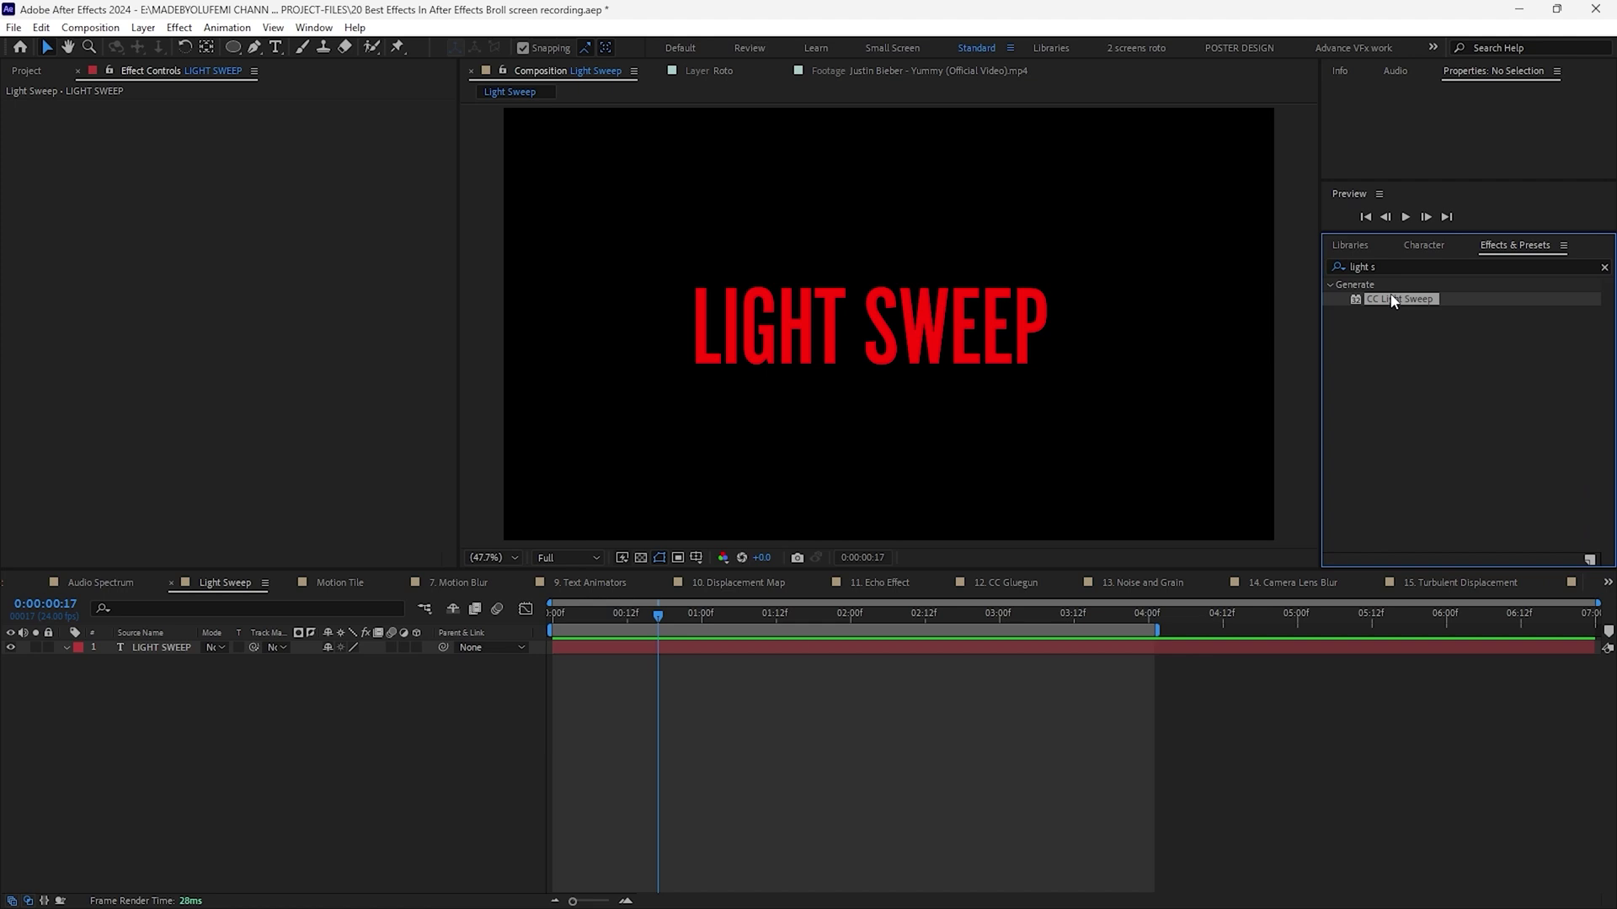
drag(756, 673, 771, 650)
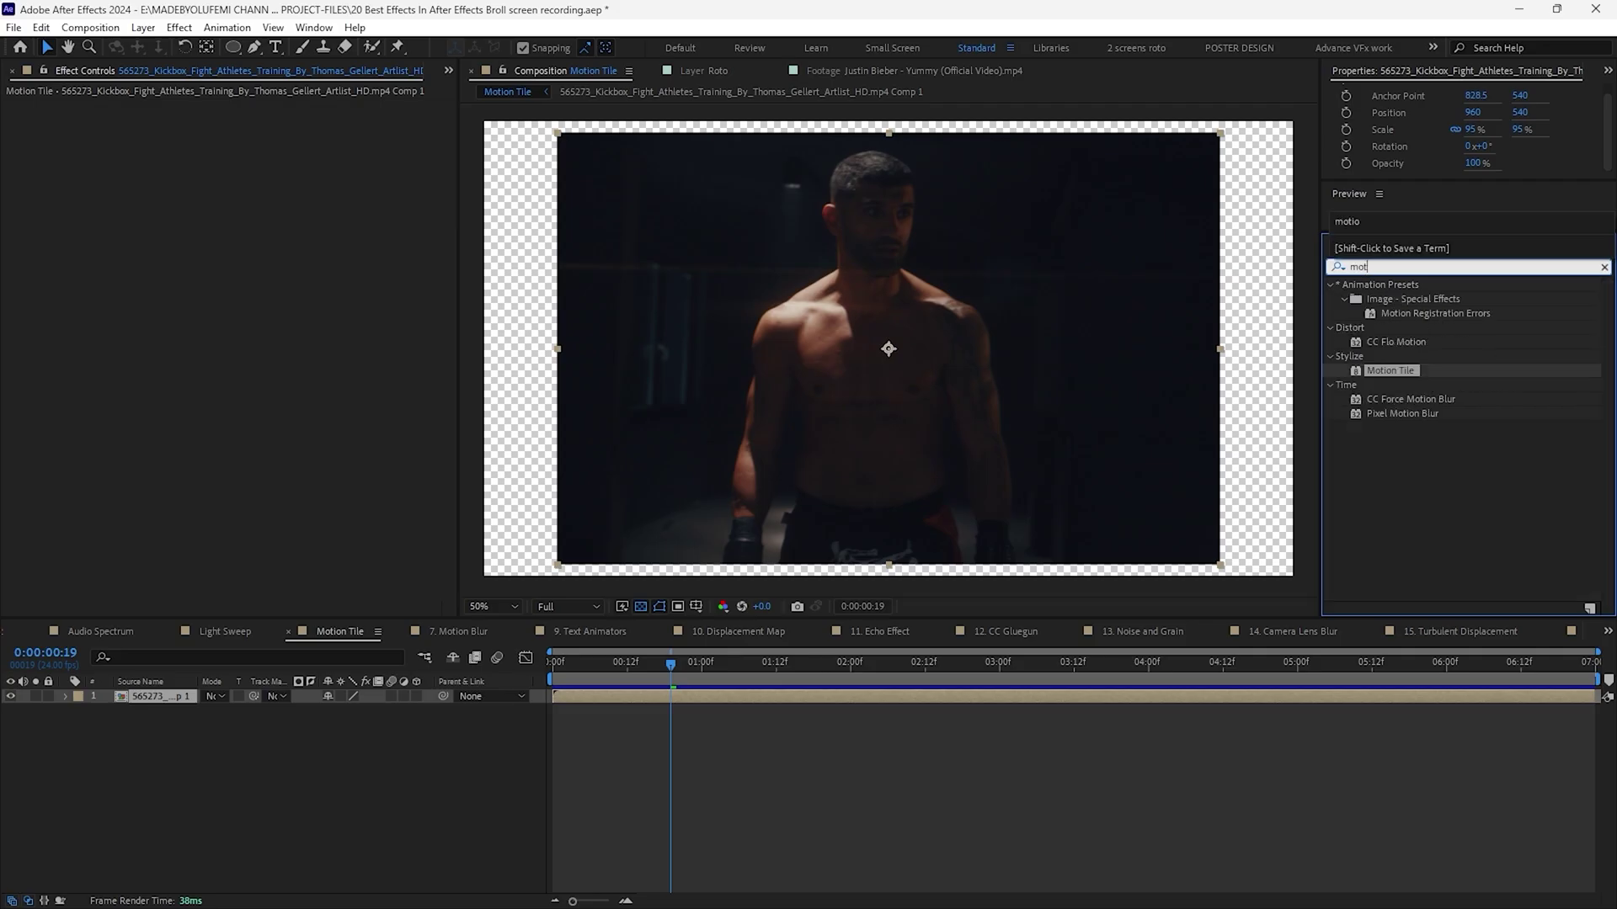
Tile the kickboxer clip with Motion Tile at 420 output width with Mirror Edges on.
drag(1397, 373, 908, 697)
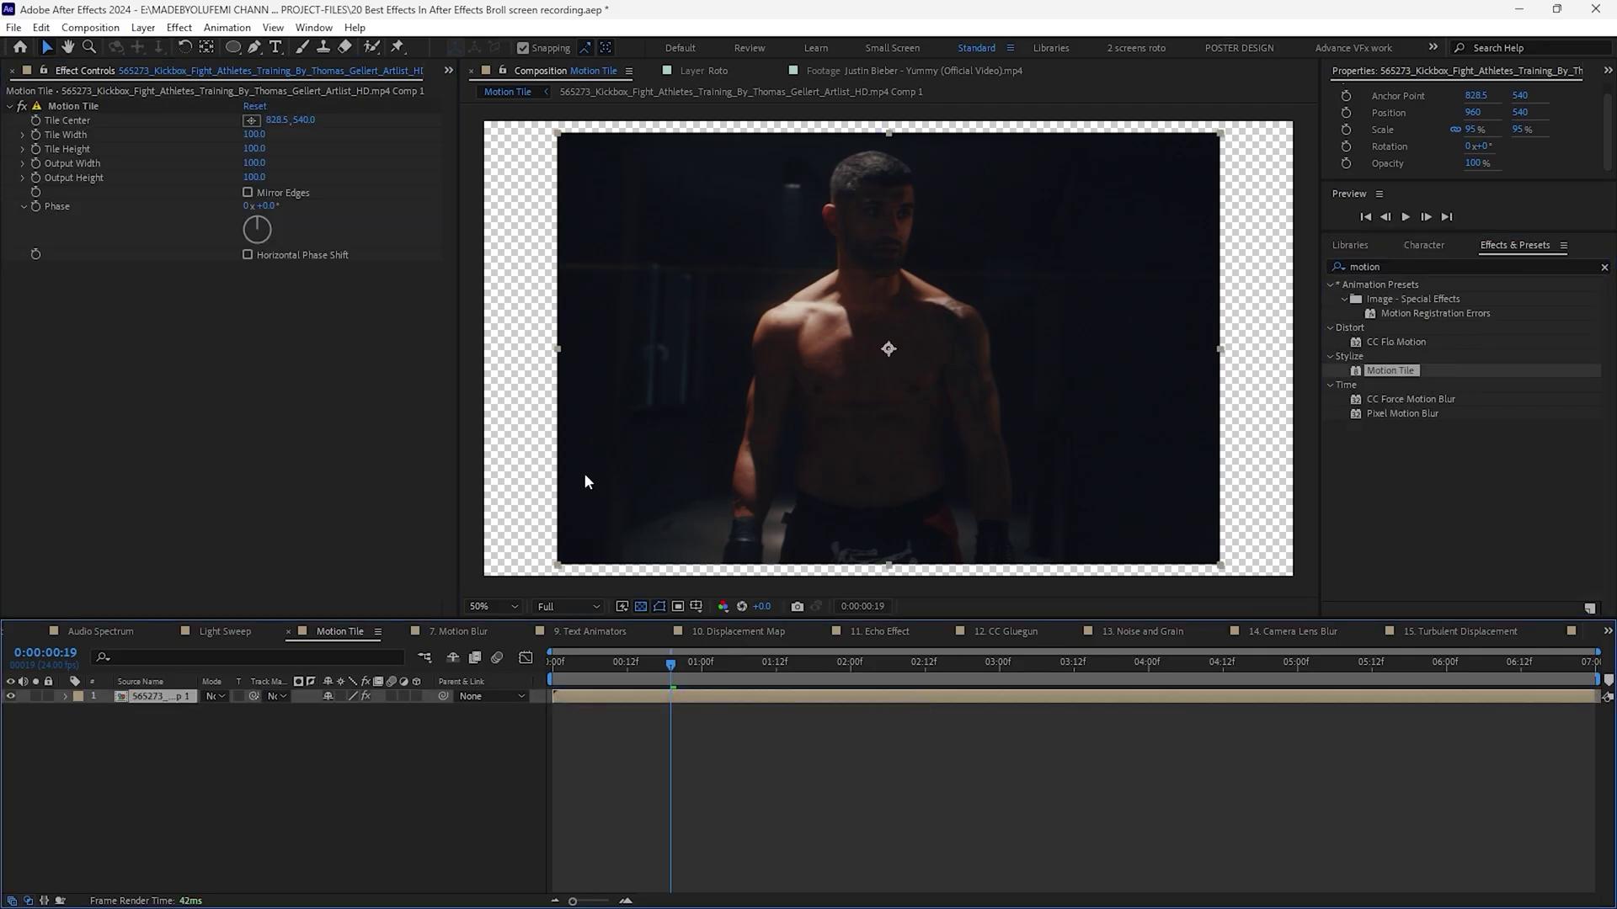
drag(255, 164, 257, 171)
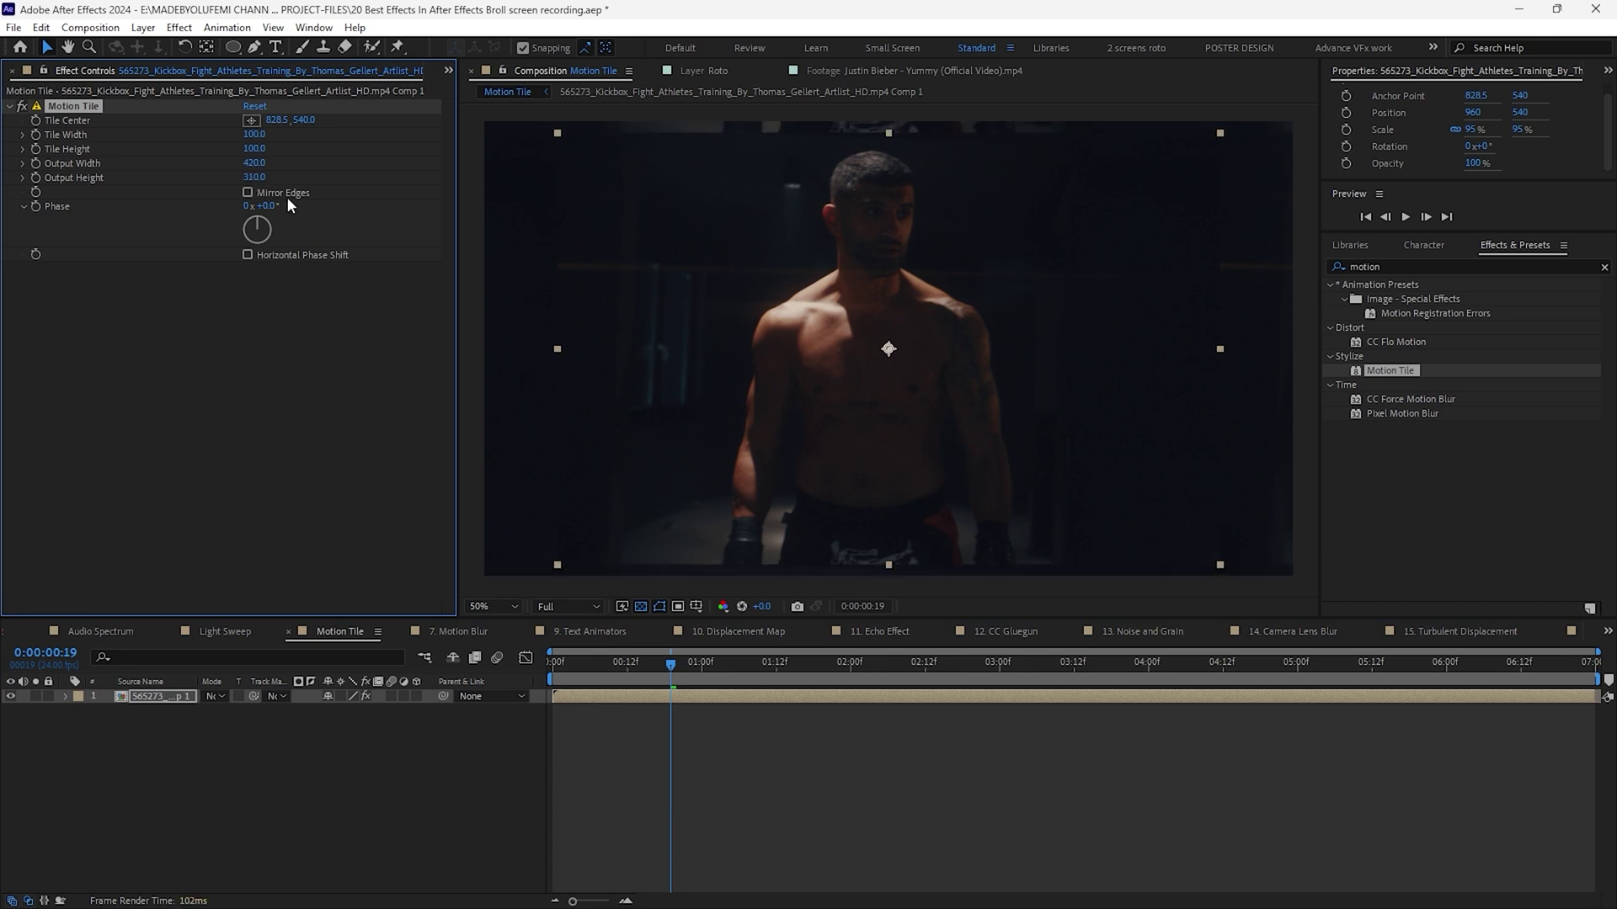
click(289, 194)
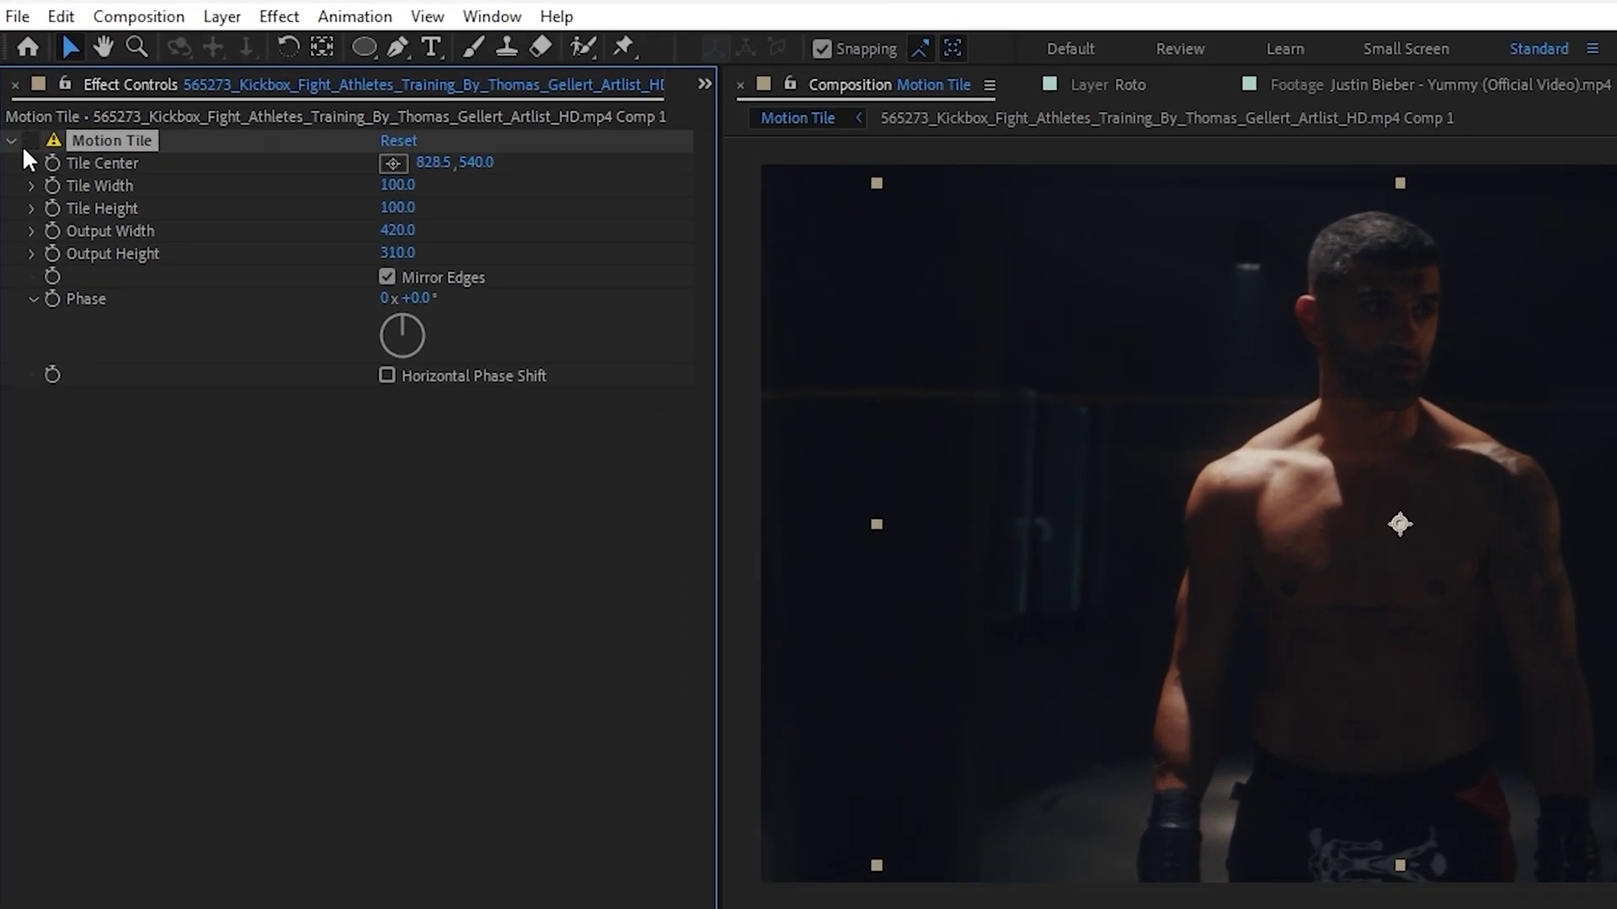
click(25, 147)
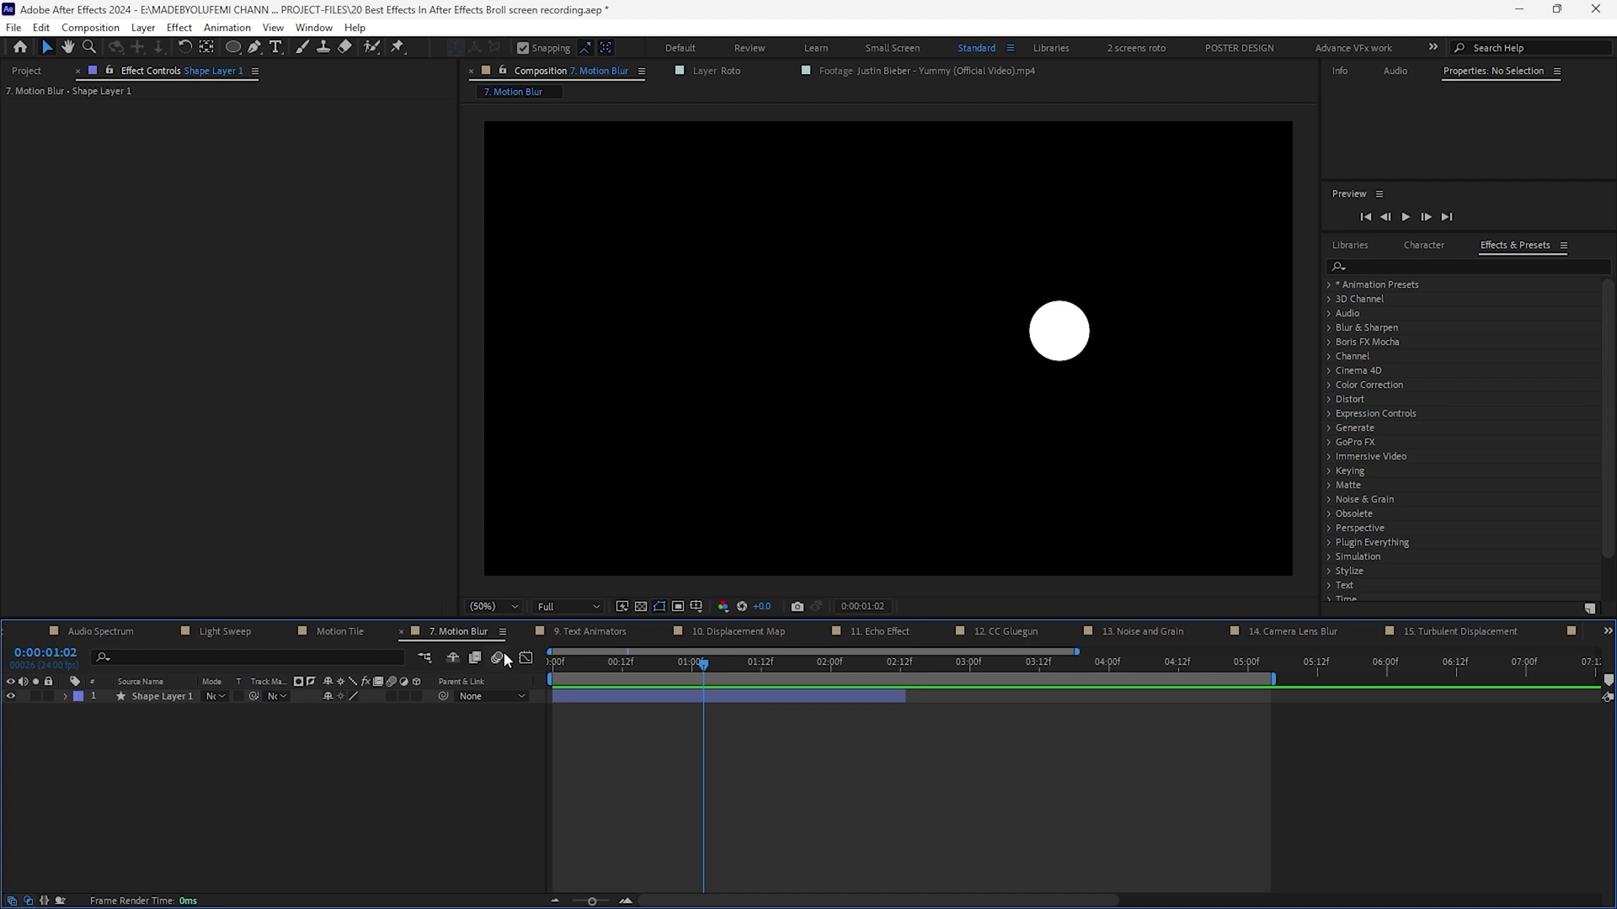
Turn on composition motion blur and the motion blur switch for Shape Layer 1's ball.
click(504, 653)
click(391, 695)
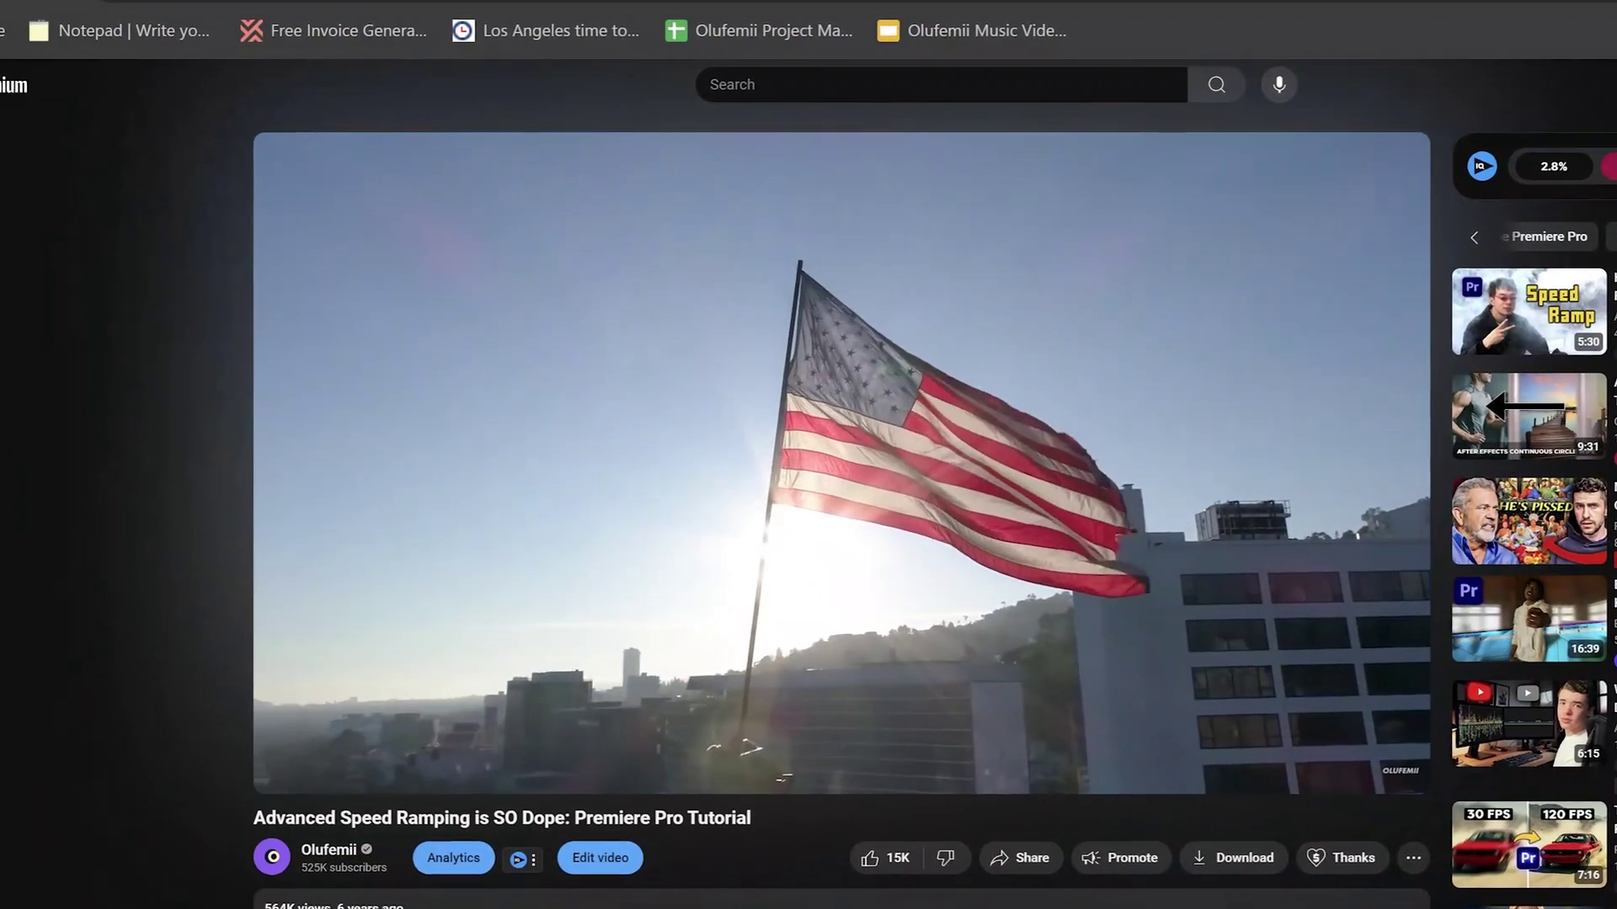
Show the Time submenu in the Time Remapping layer's context menu.
right_click(931, 651)
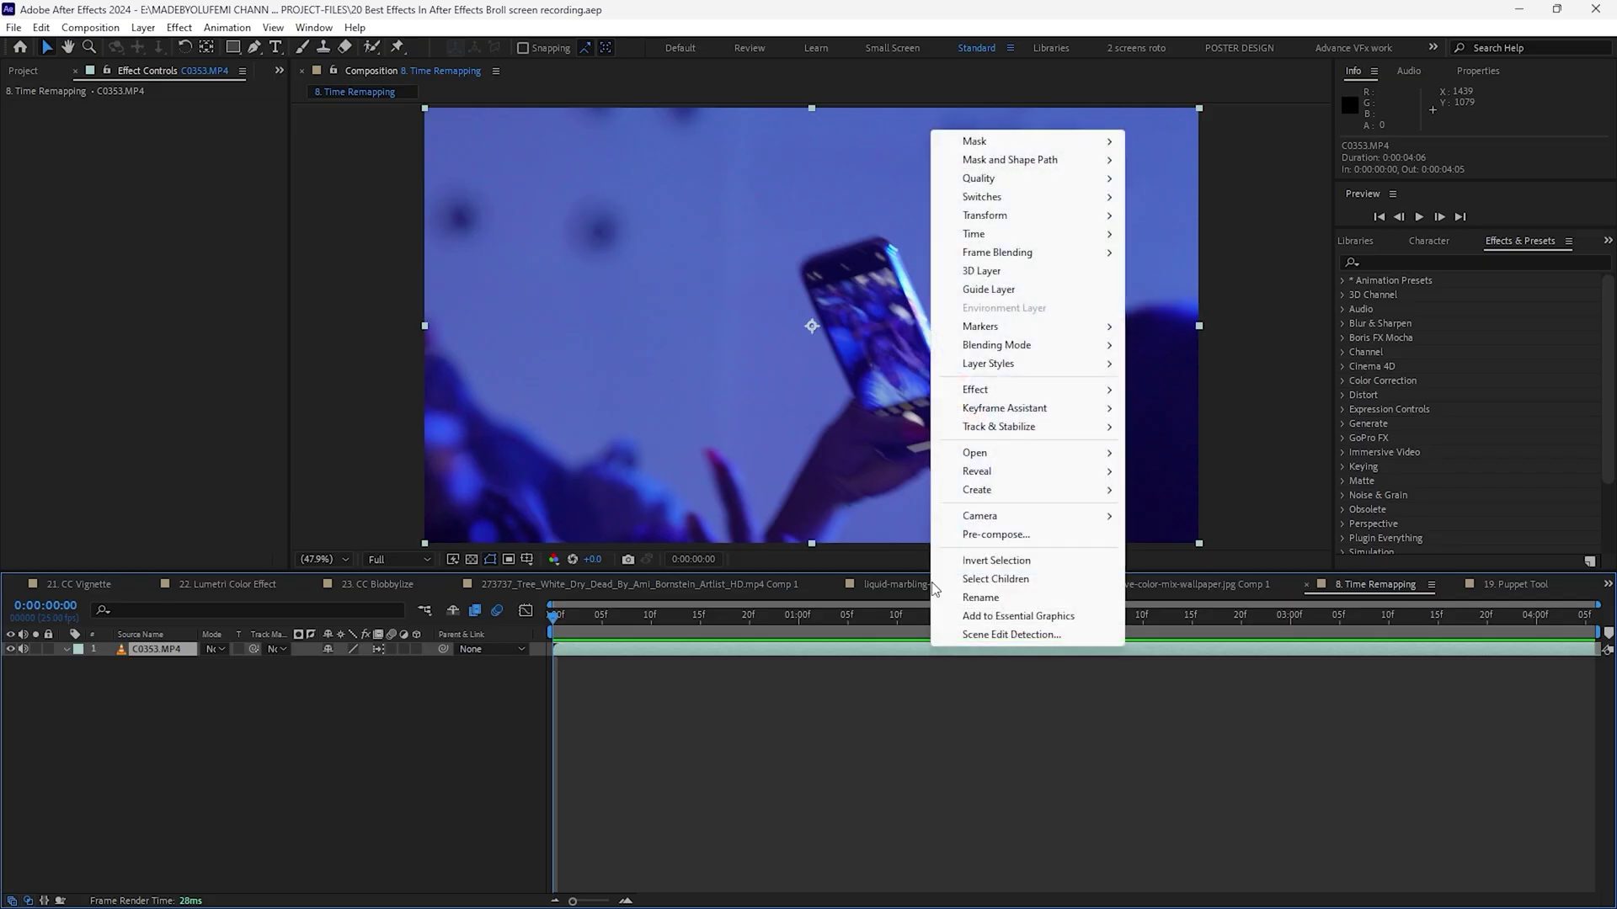
mouse_move(1090, 236)
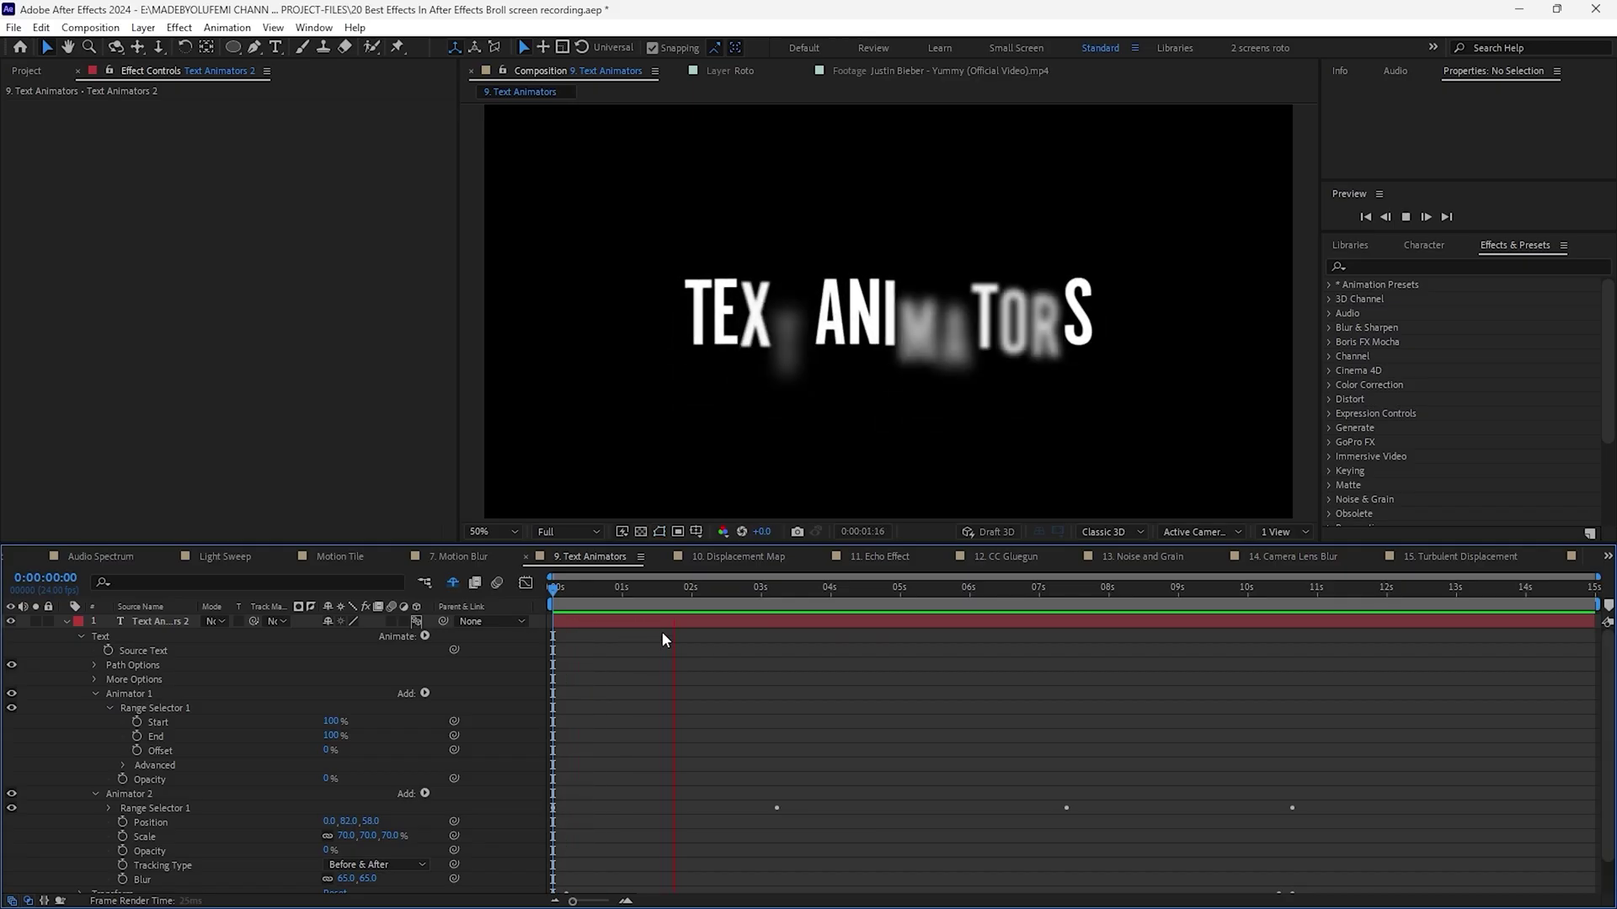
At 0:00:03:04, add an Opacity 0% animator to the text and expand Range Selector 1 and Advanced.
click(771, 590)
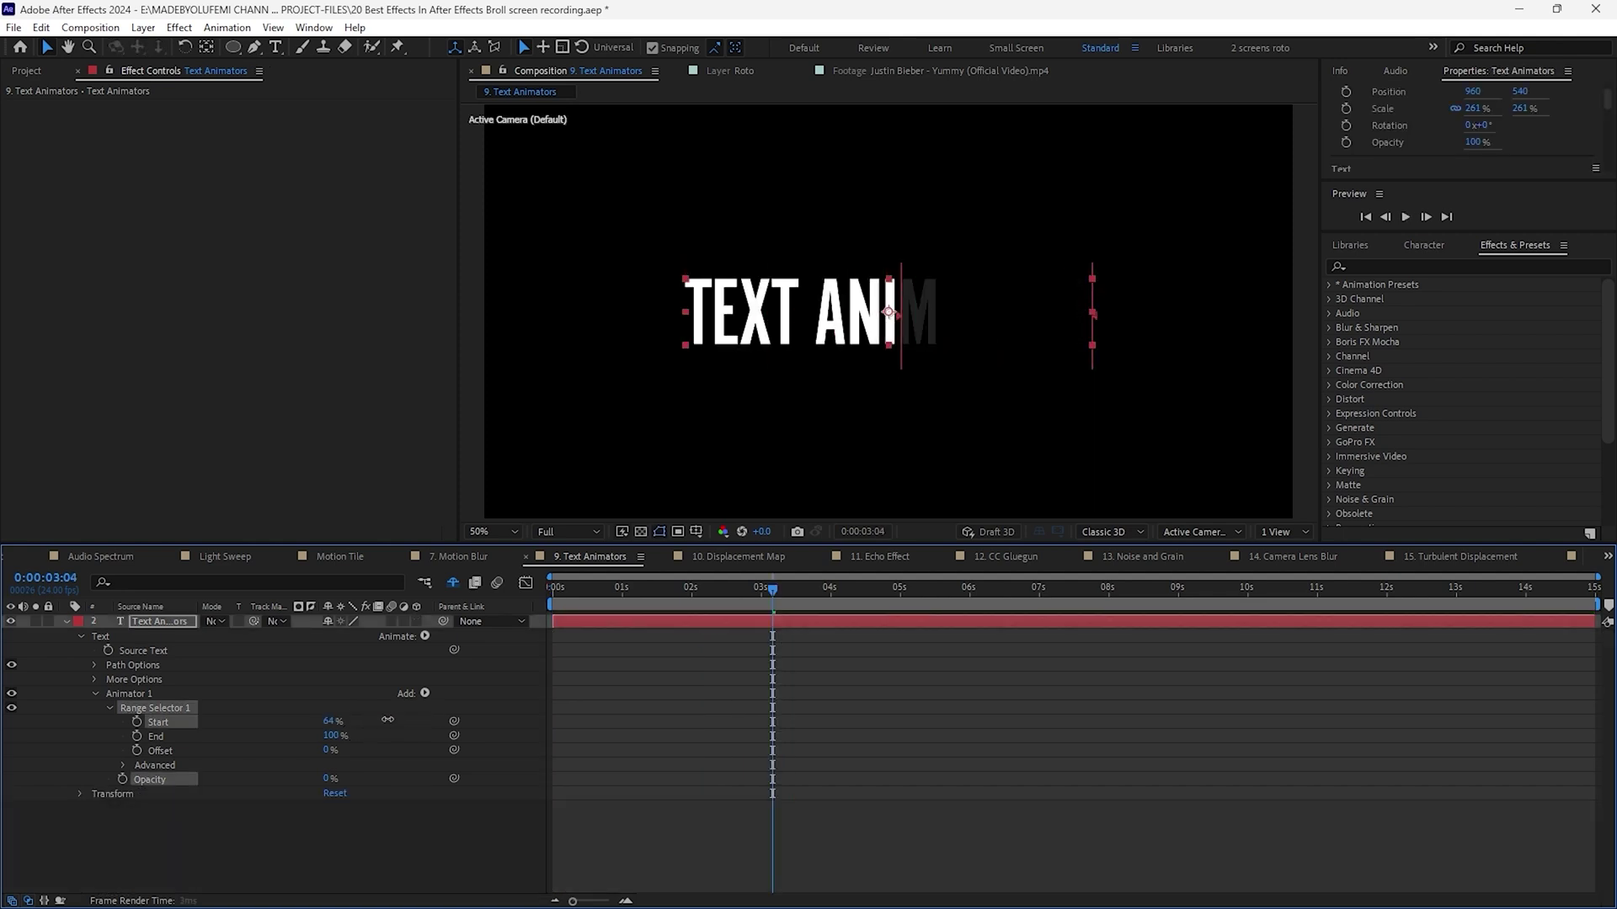
click(66, 621)
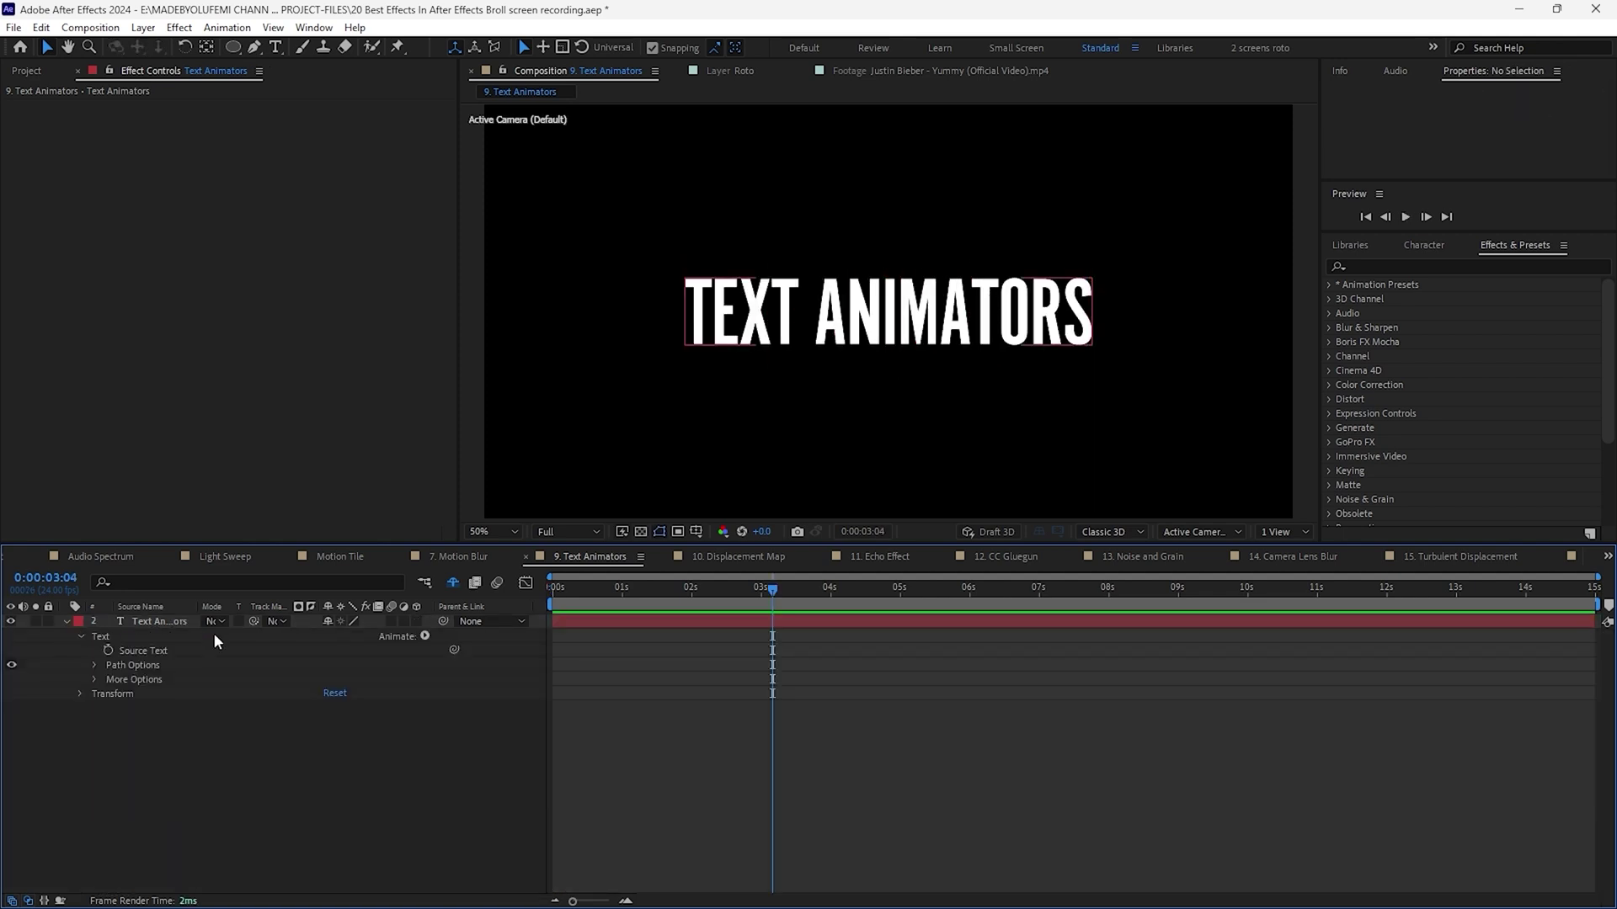
click(419, 635)
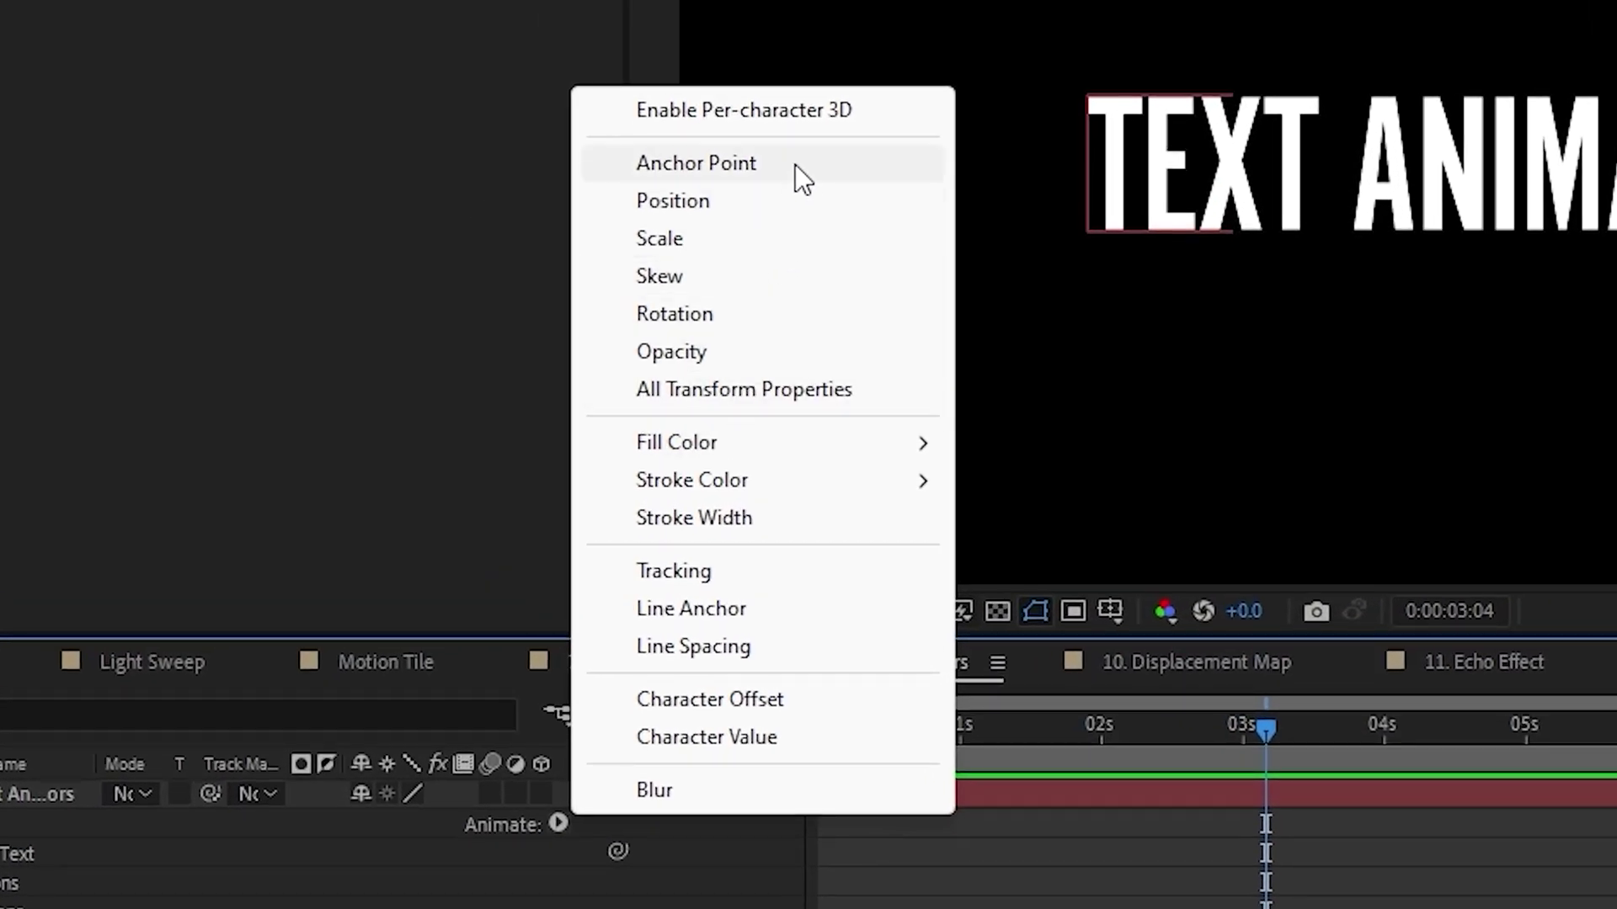
click(753, 349)
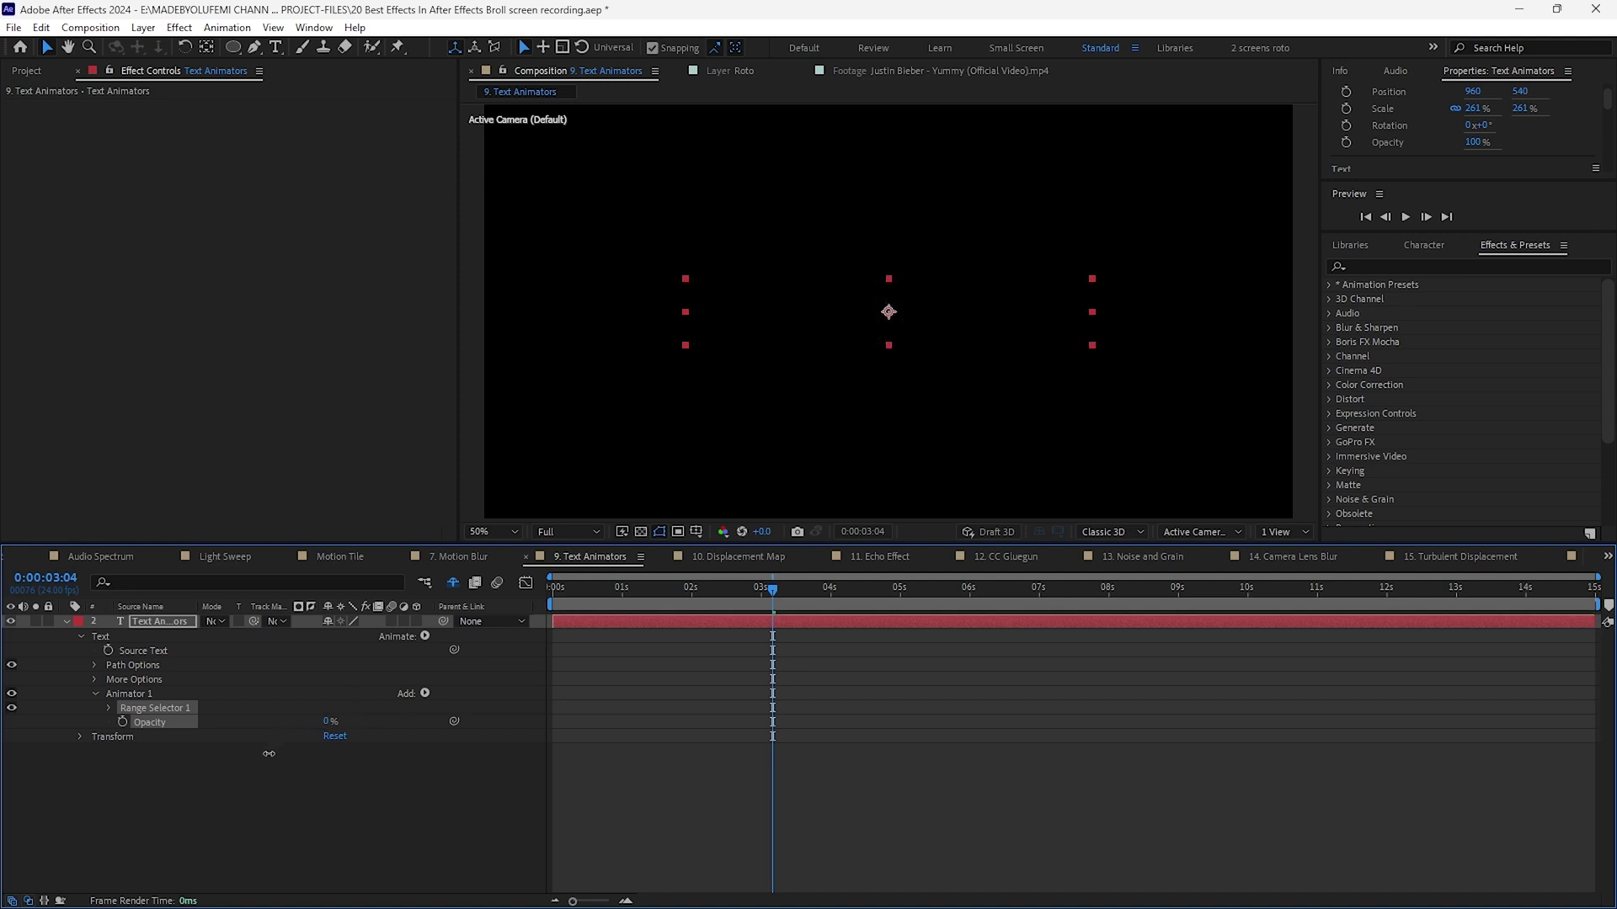
click(109, 707)
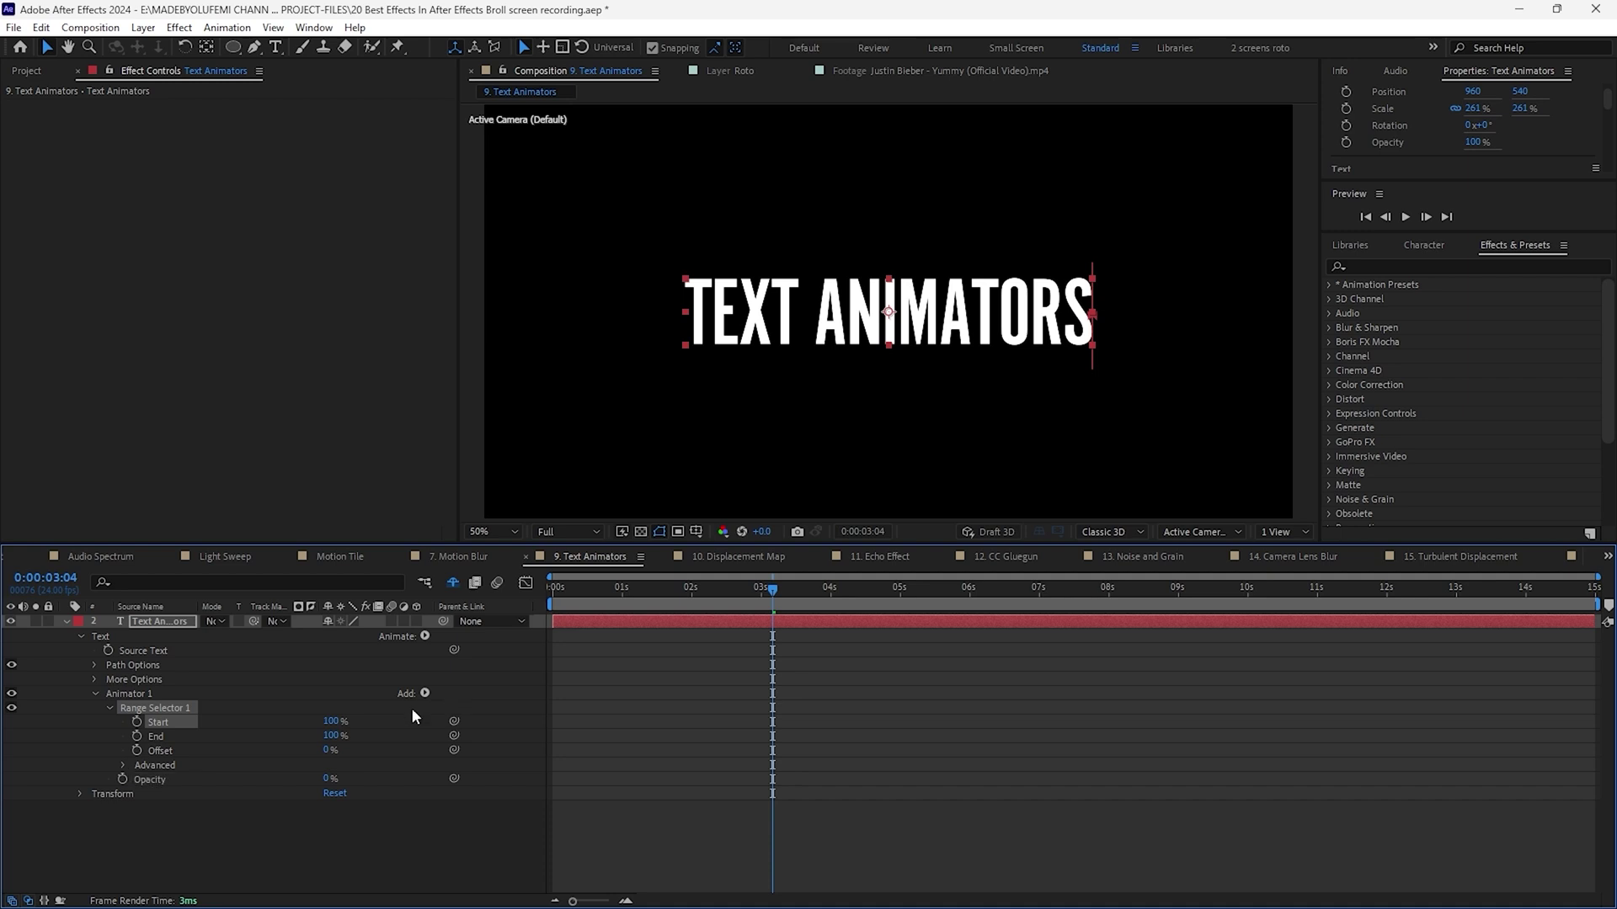
click(123, 766)
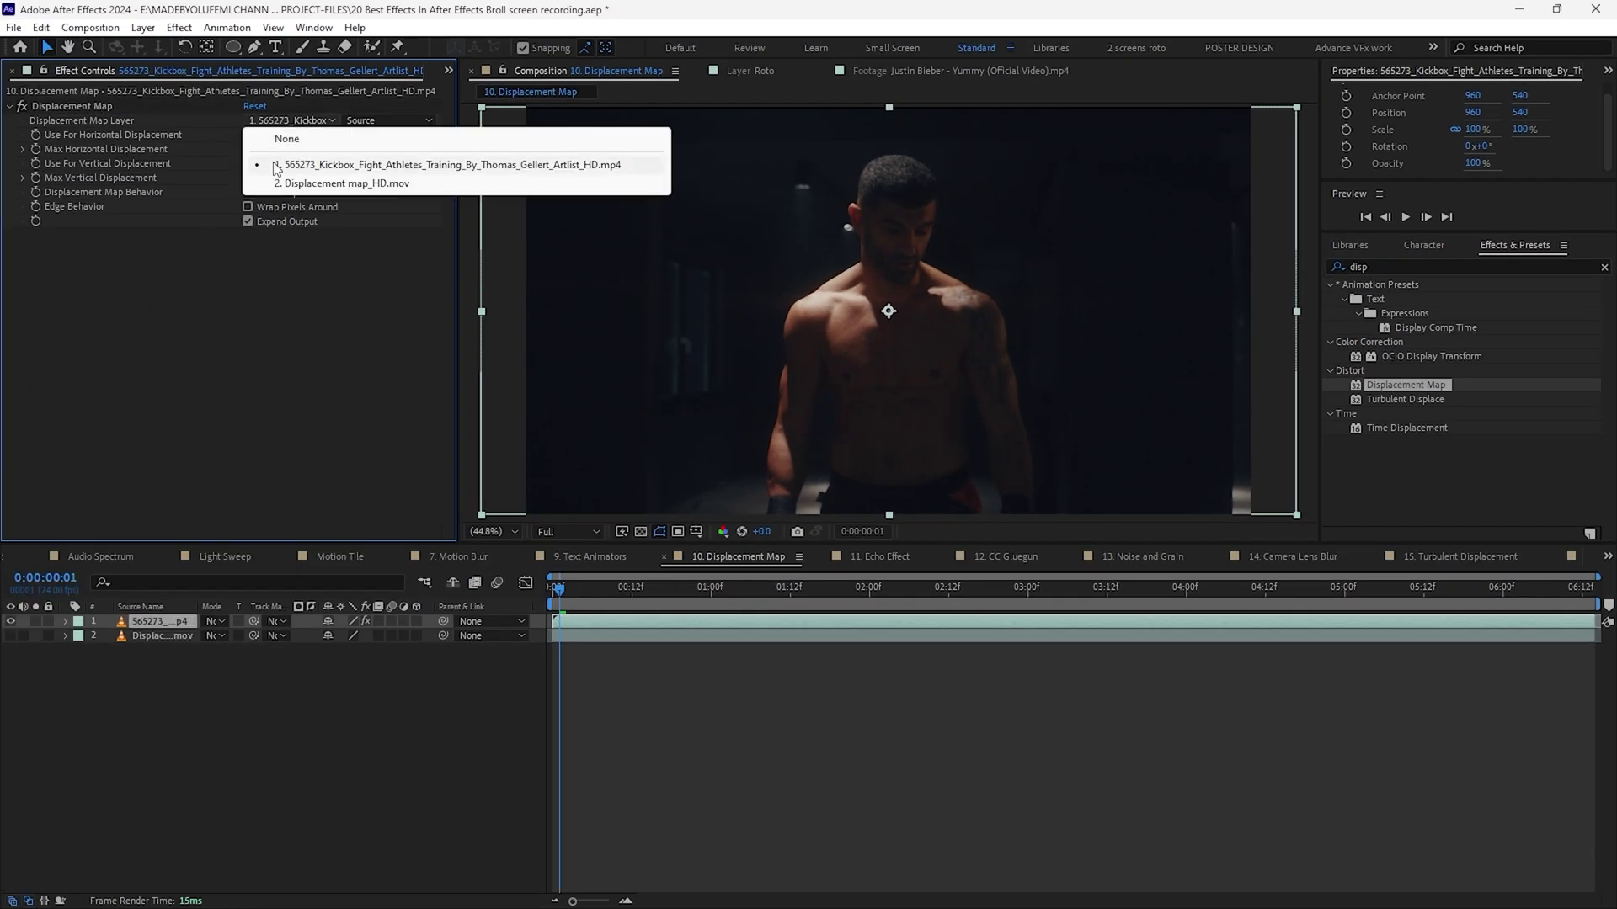
Set Displacement Map to the map layer's Luminance with 101 maximum horizontal displacement.
click(282, 184)
click(278, 135)
click(280, 228)
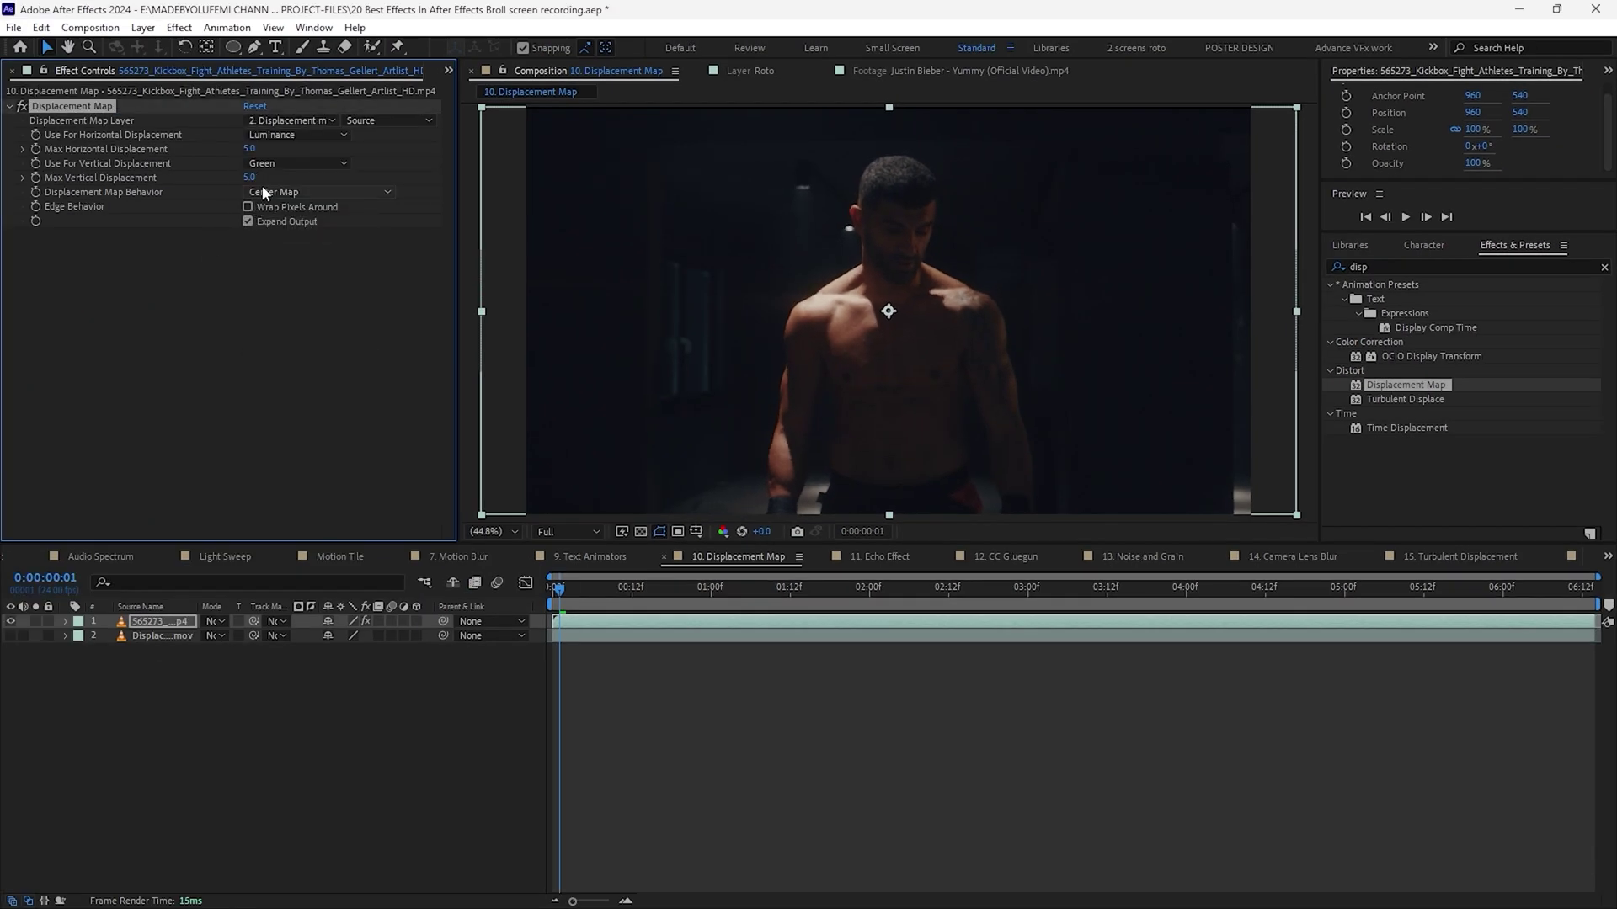
click(265, 163)
drag(256, 148, 326, 140)
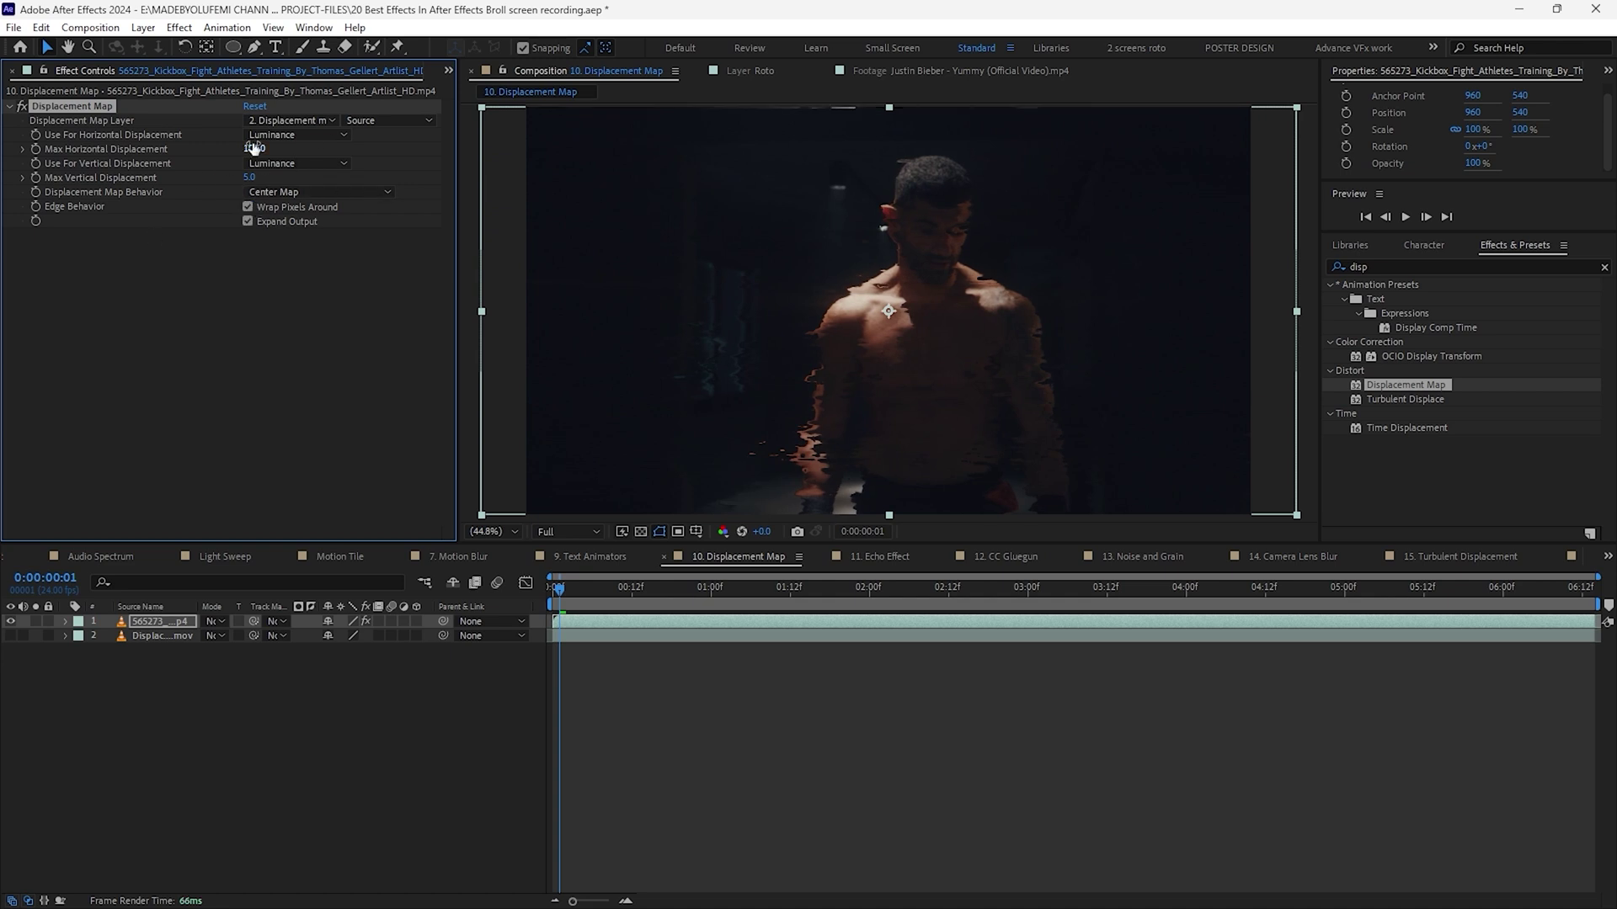
At a later frame, show the displacement map layer and hide the displaced footage.
click(776, 587)
click(10, 635)
click(11, 622)
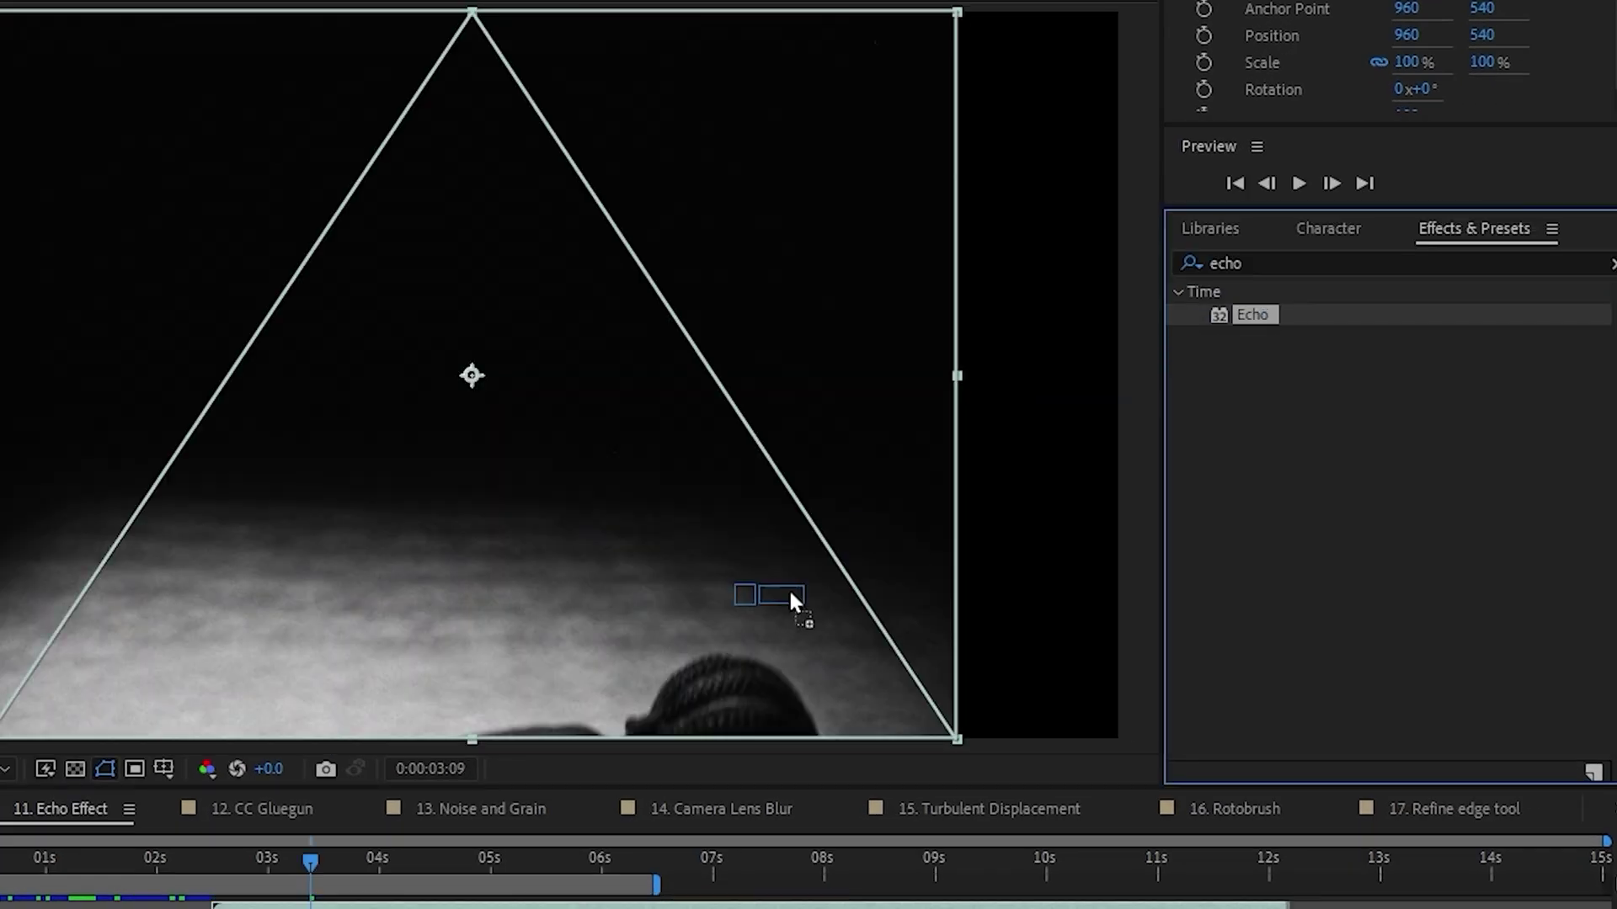
Apply Echo to the athlete clip with 23 echoes composited in back.
drag(787, 595, 792, 589)
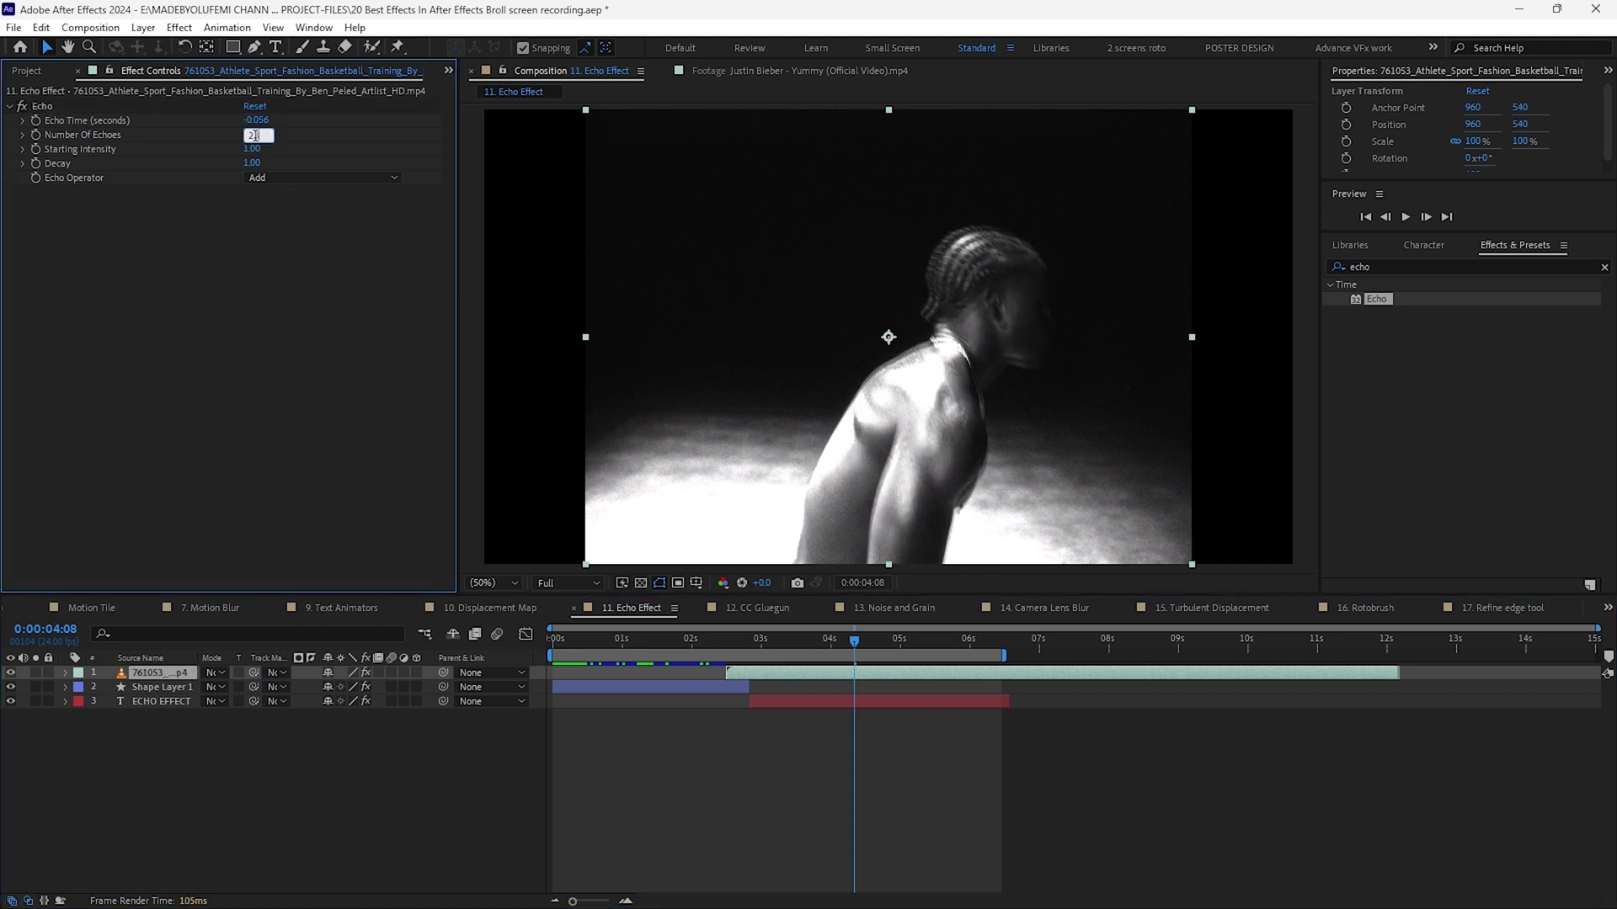
key(Return)
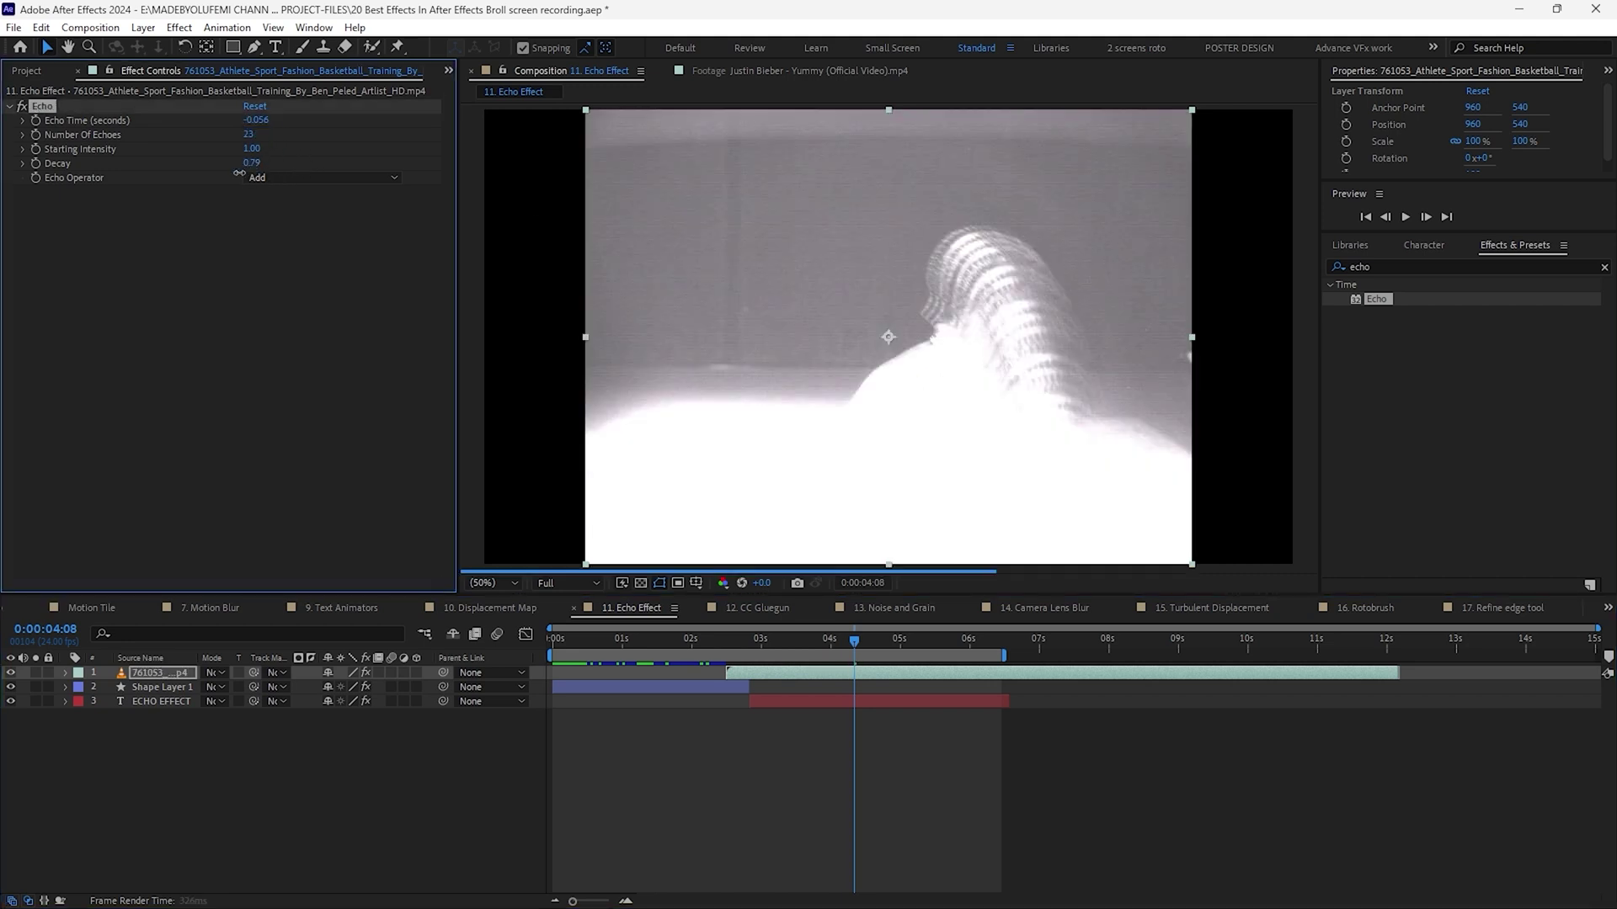
click(315, 269)
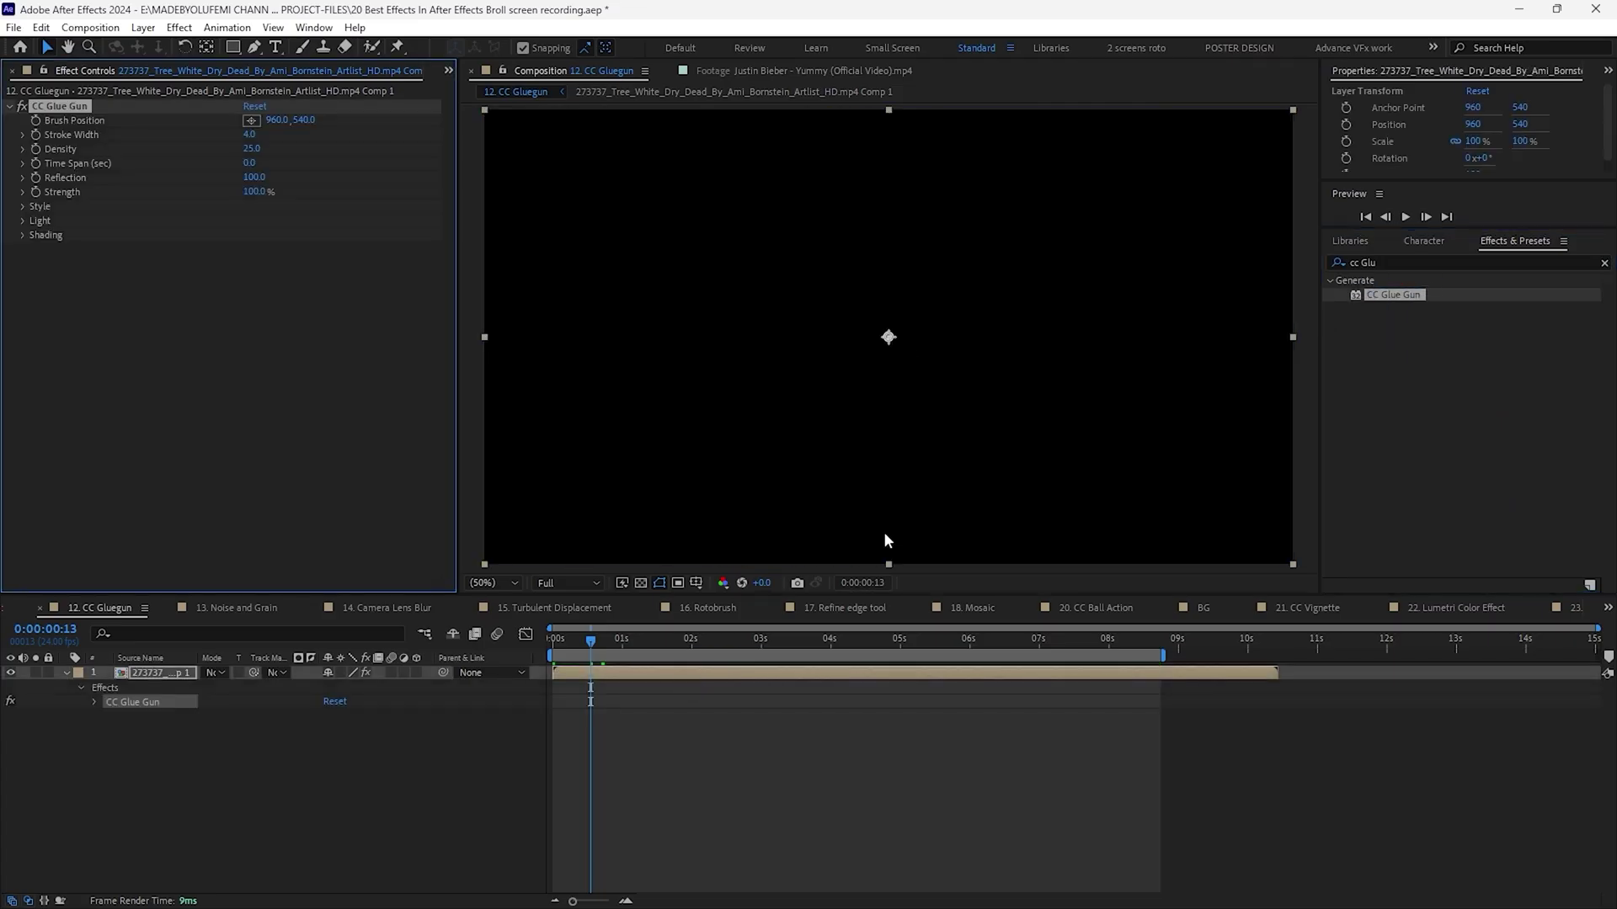
Animate a looping glue-gun stroke across the frame and greatly increase its Stroke Width.
drag(1026, 261, 1060, 226)
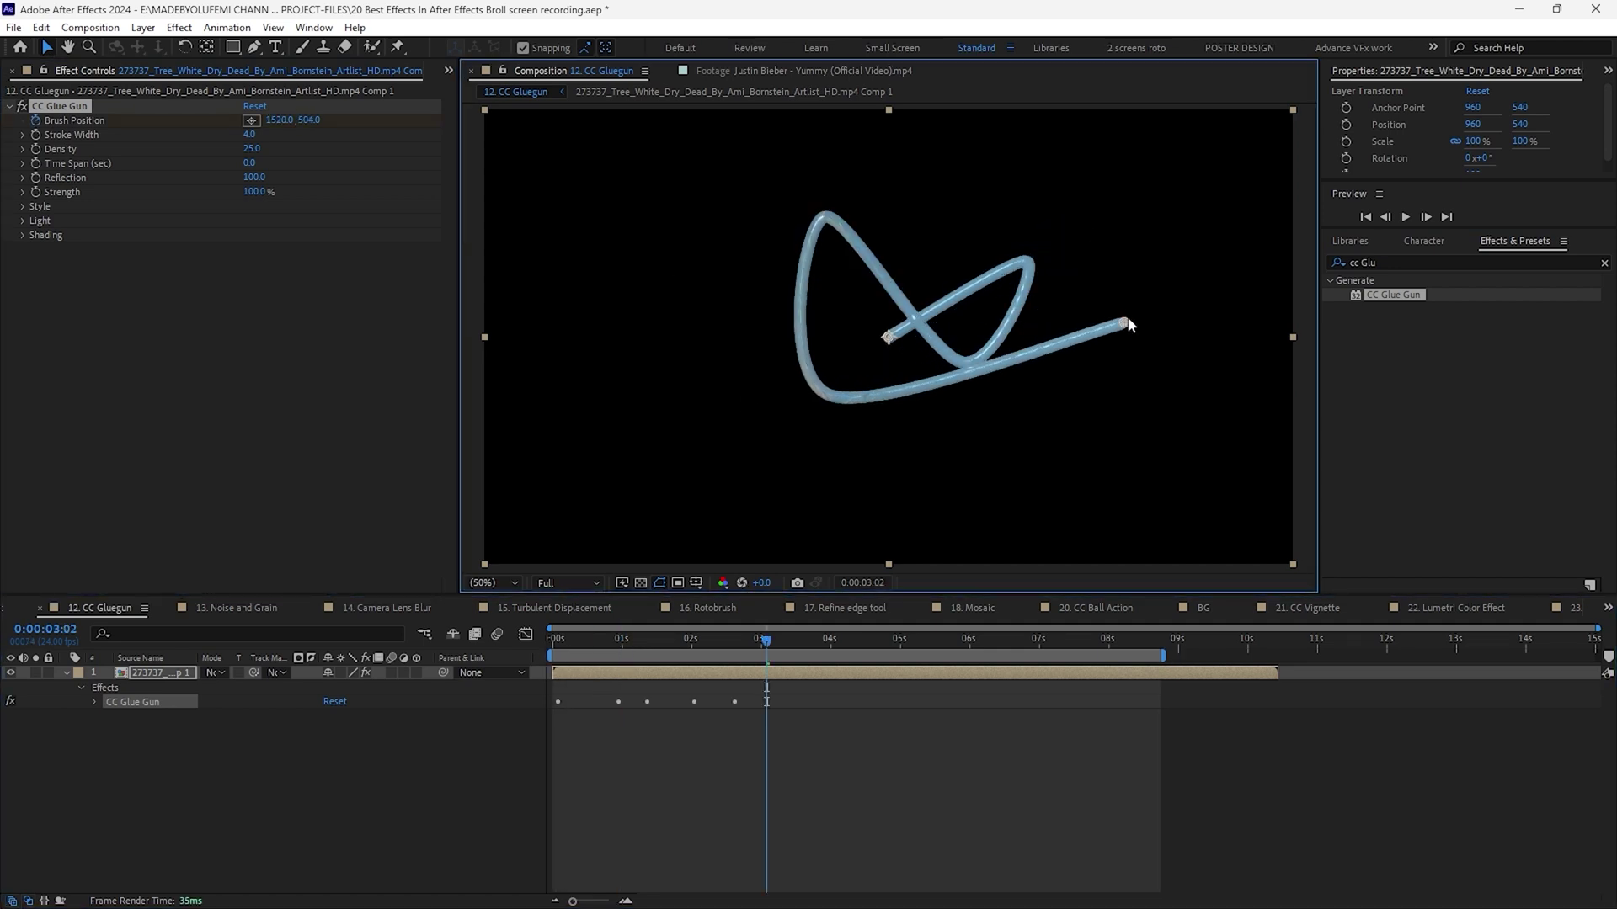
drag(251, 134, 317, 109)
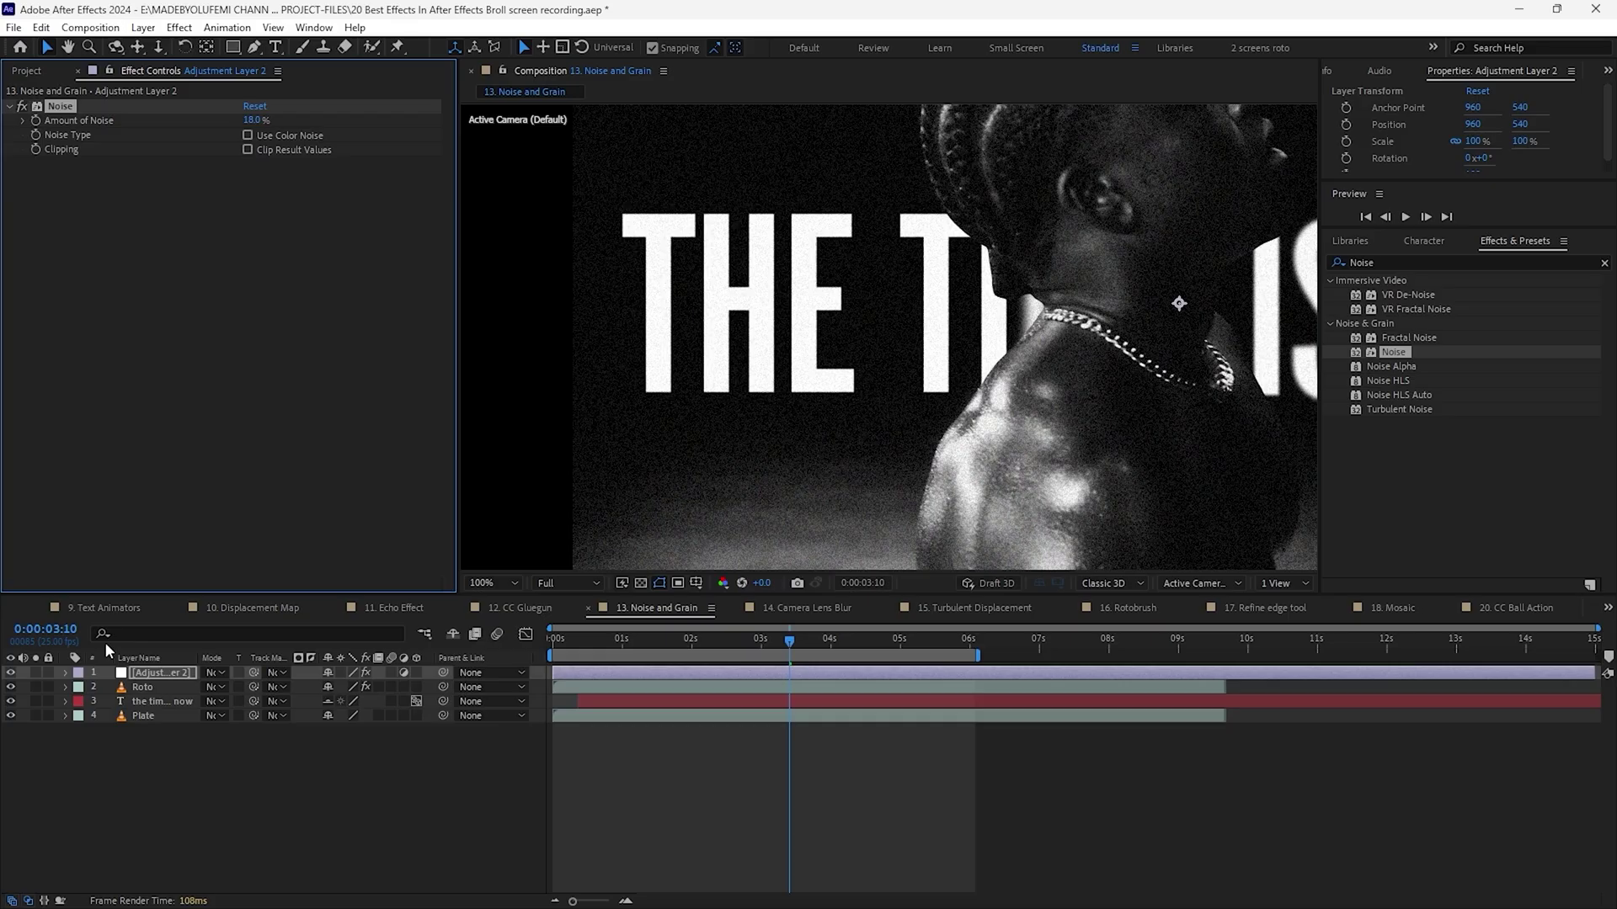
Apply the Noise effect to the adjustment layer and compare the shot with grain hidden.
click(9, 673)
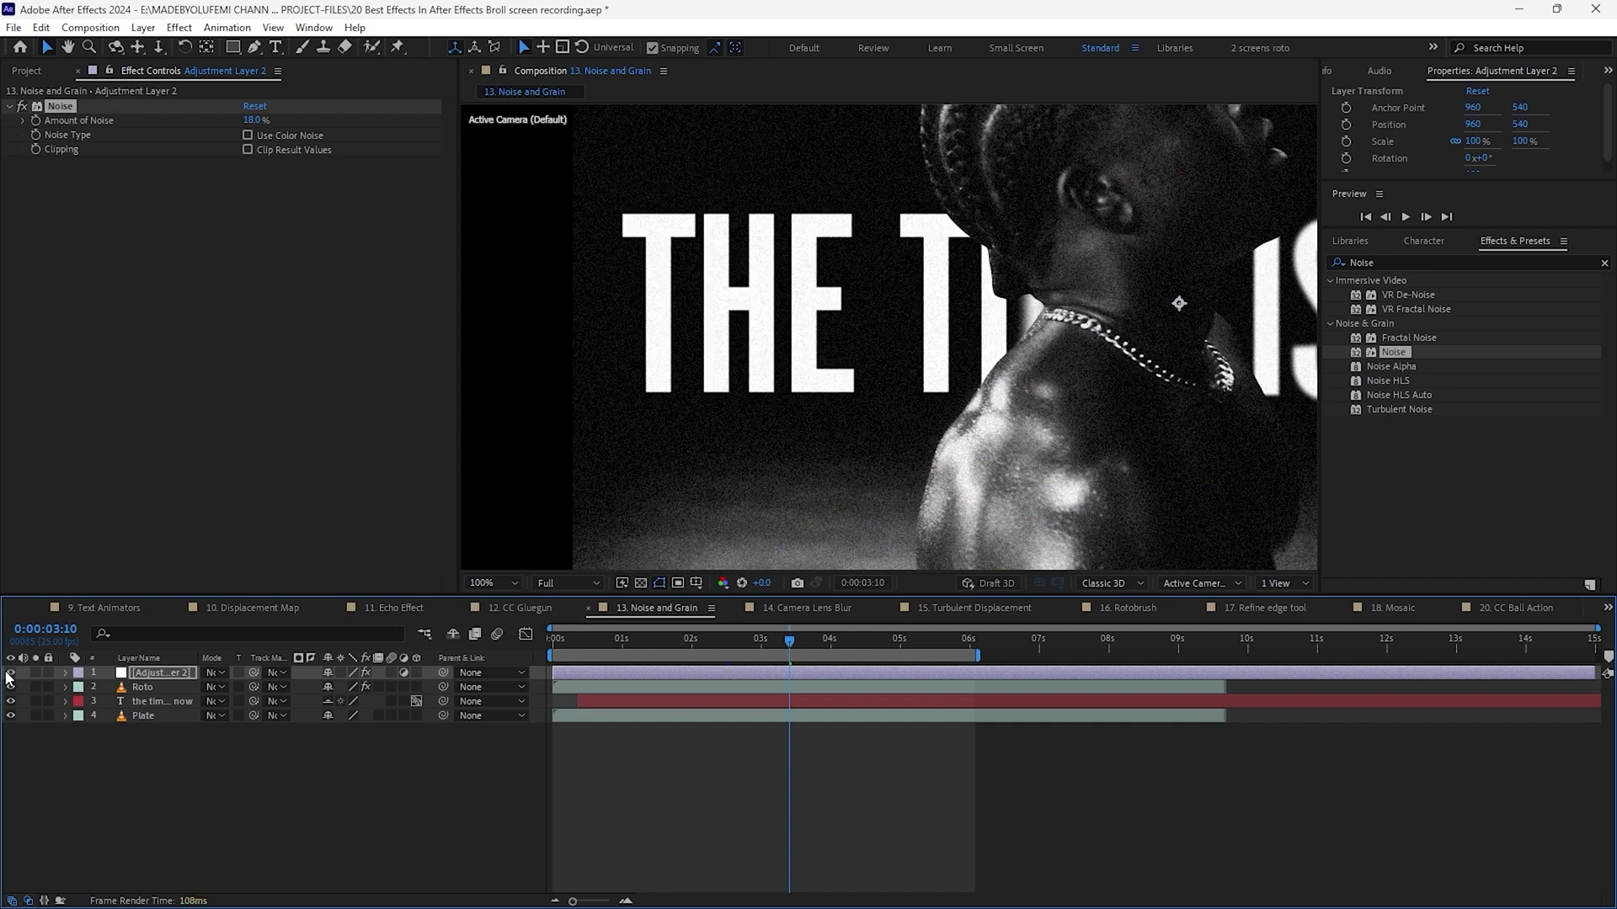
key(comma)
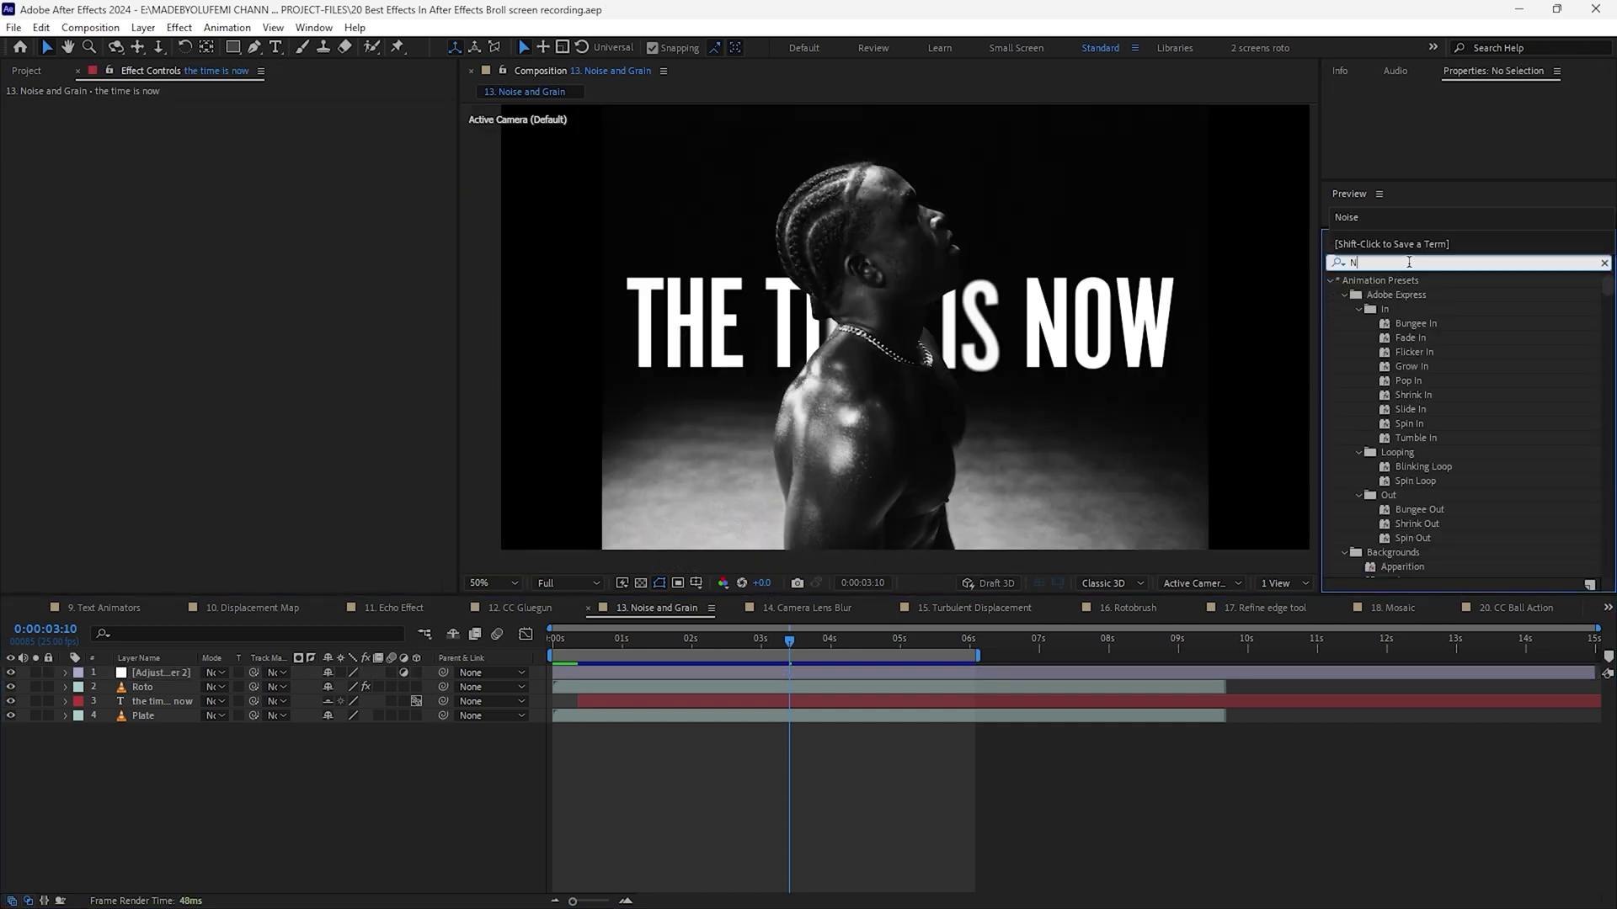
click(1338, 262)
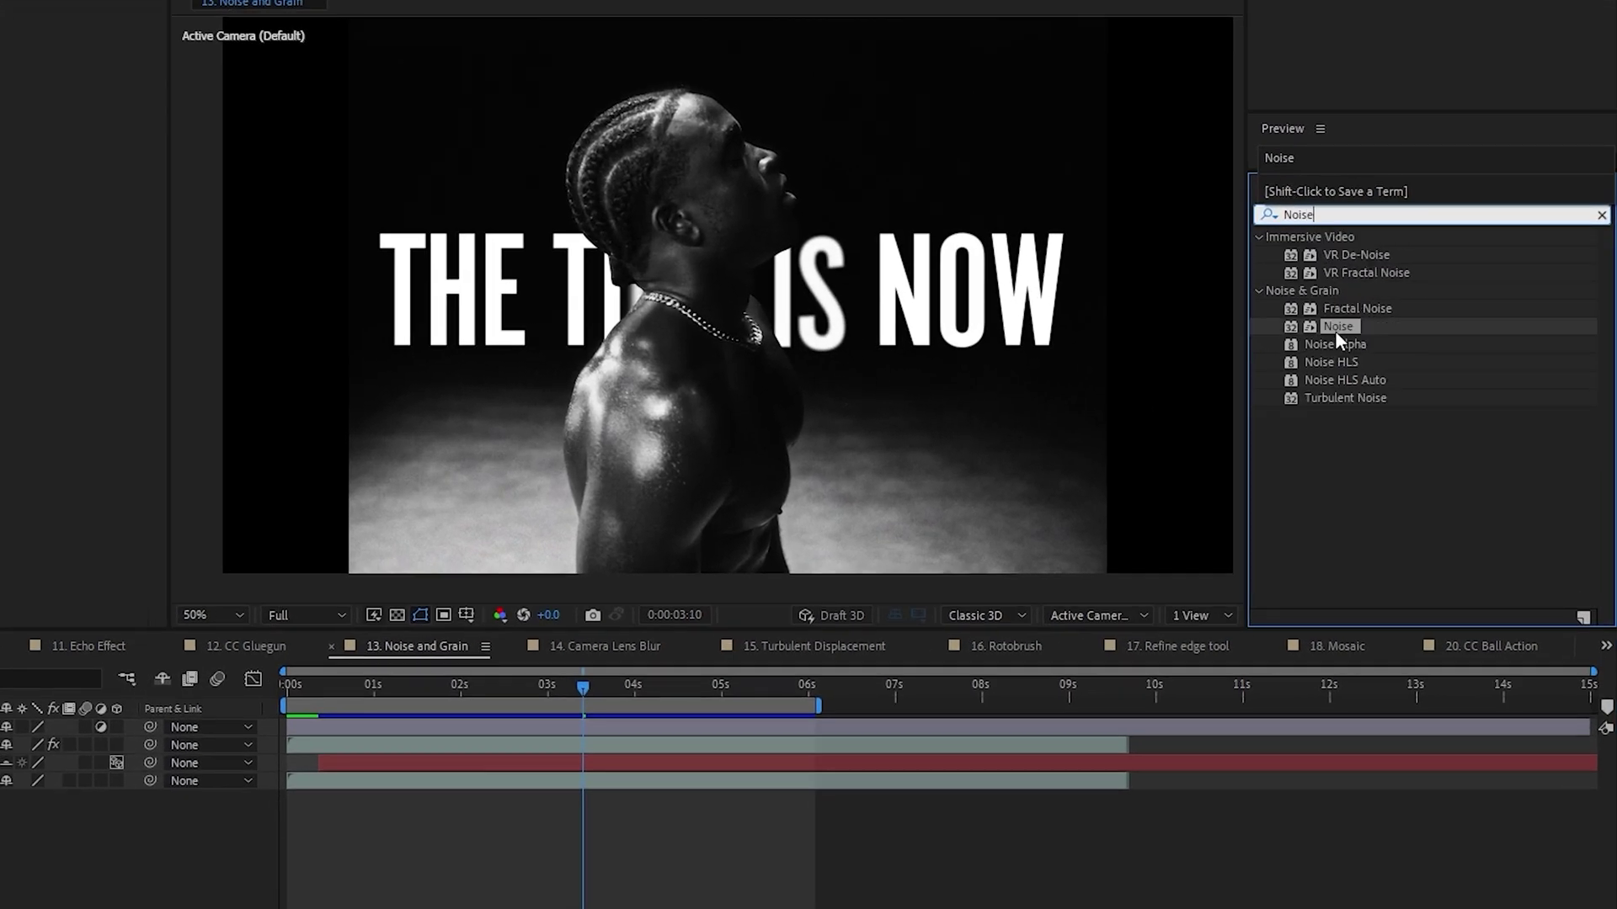
drag(1335, 330, 608, 729)
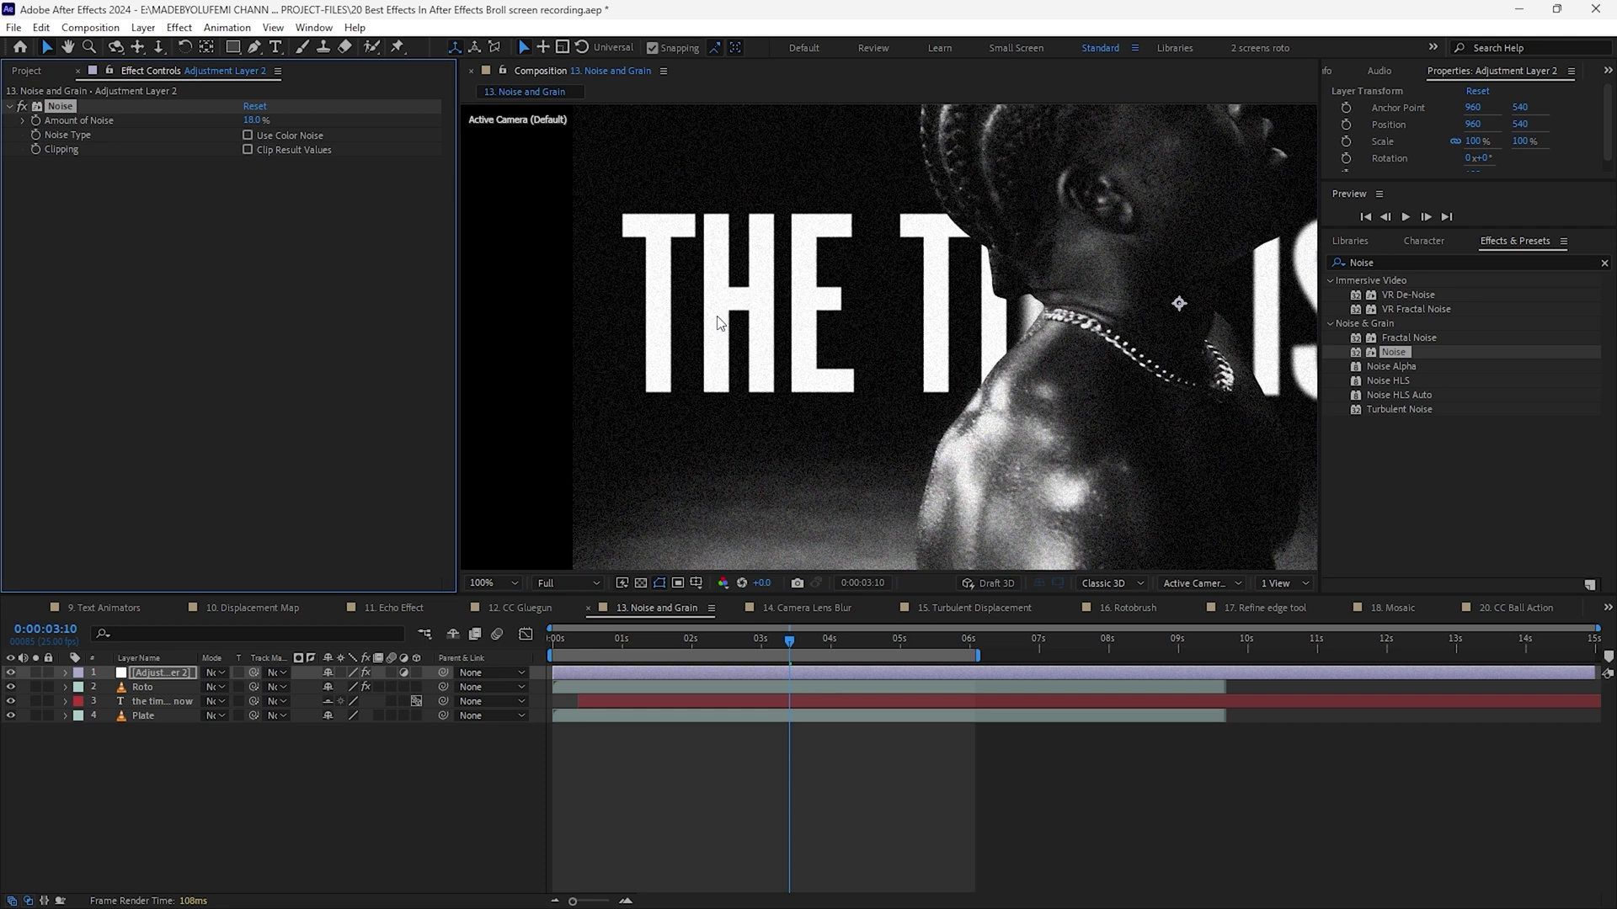
click(8, 673)
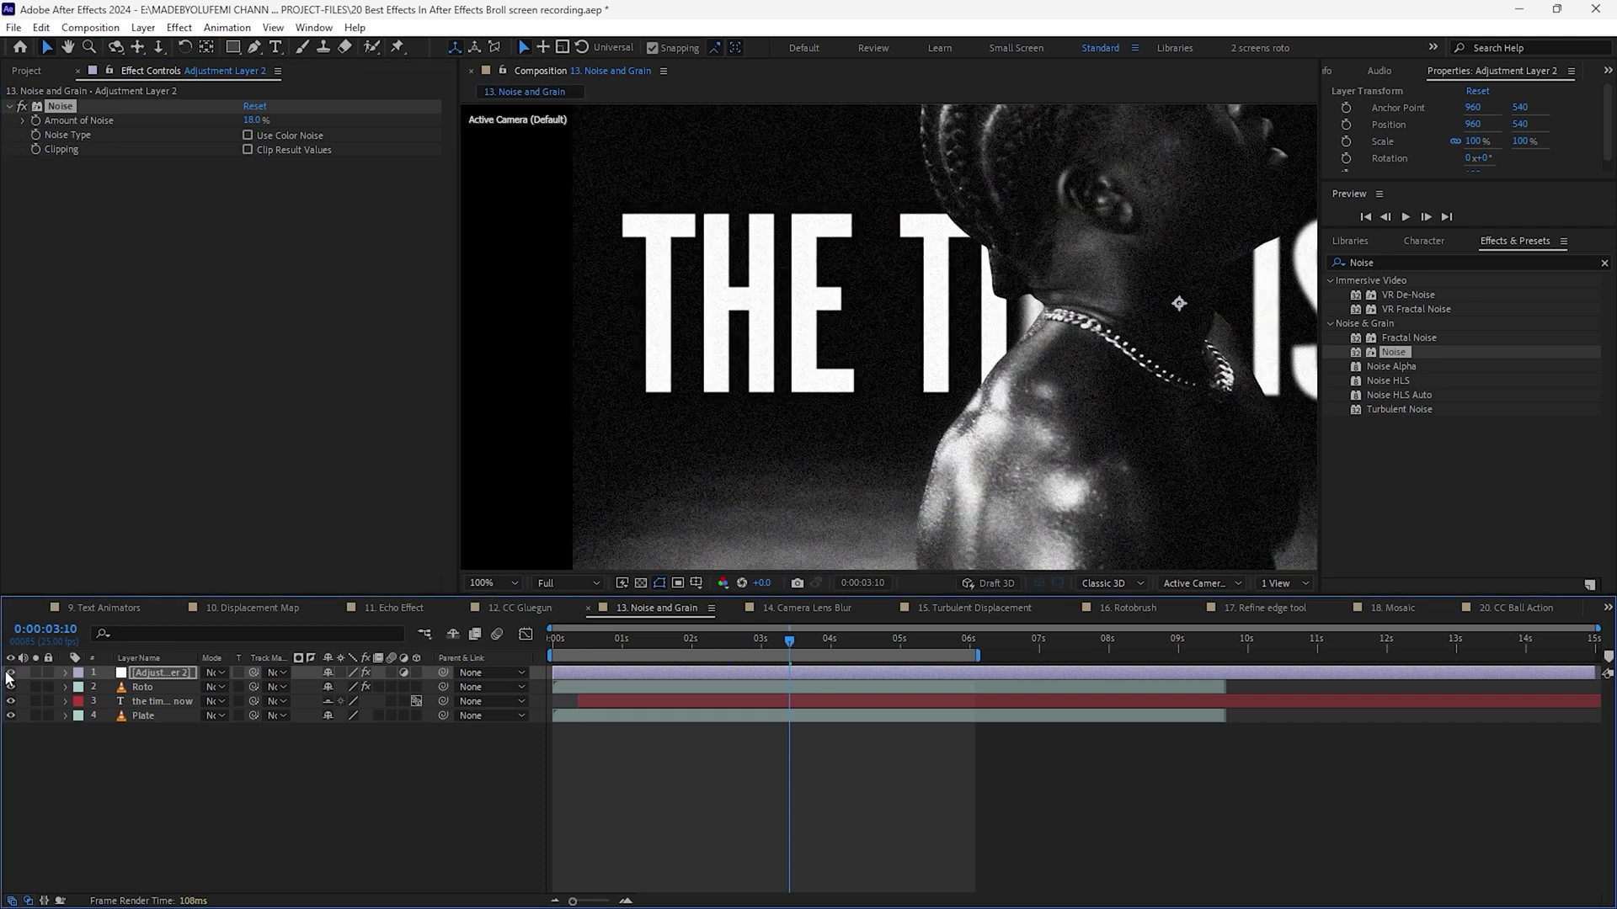
scroll(848, 440, down, 3)
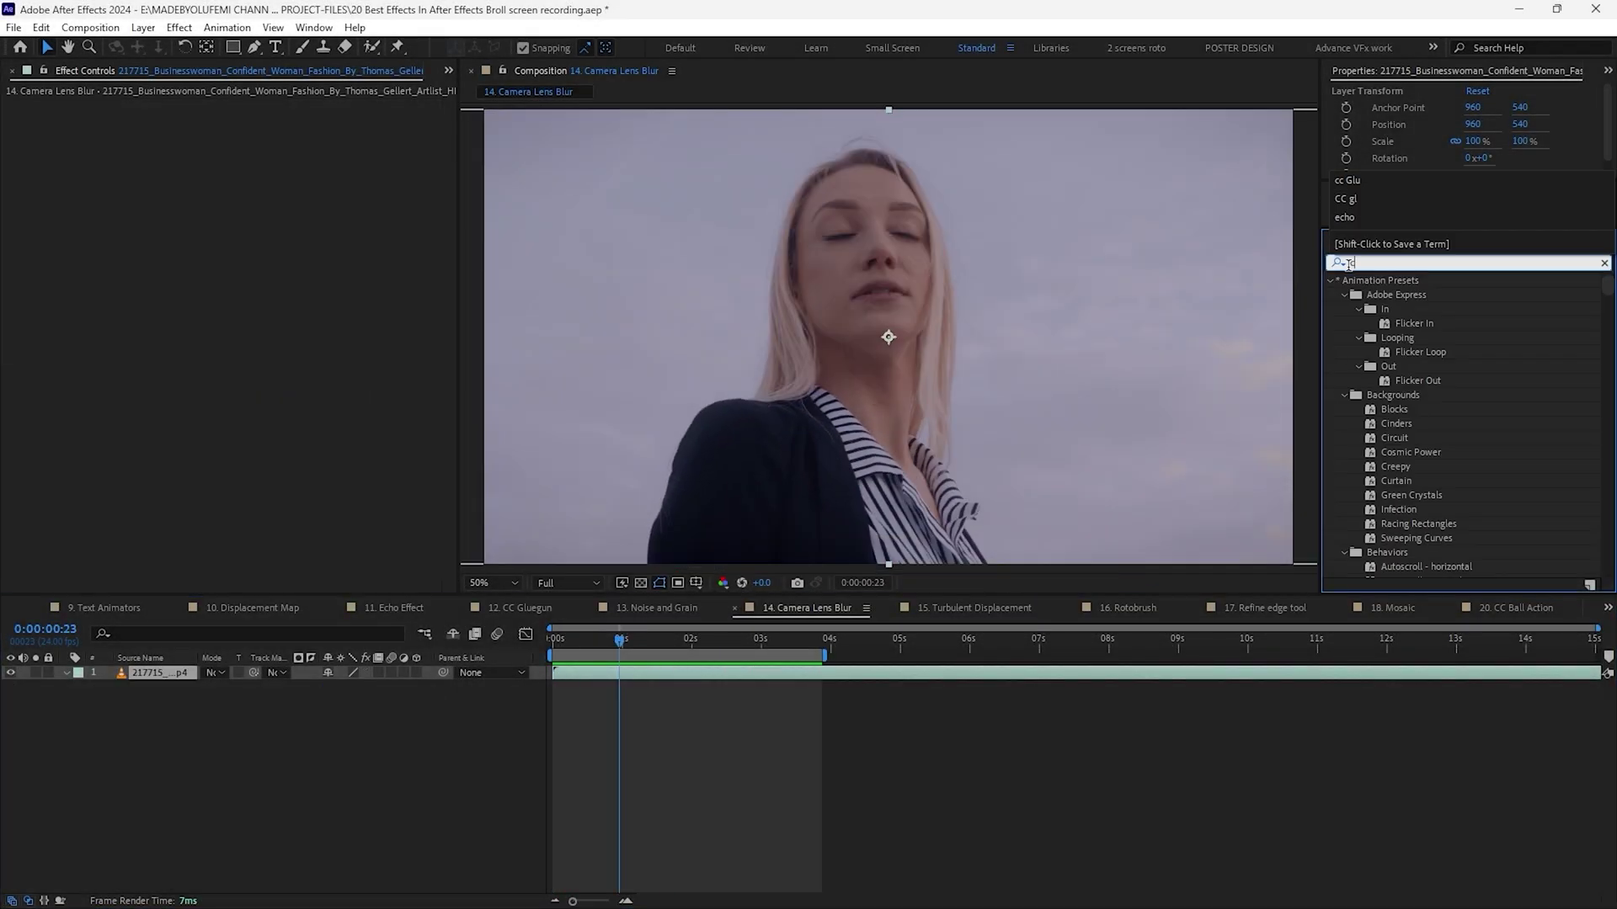
Apply Camera Lens Blur to the woman's clip, inspect it magnified, and raise Blur Radius to about 16.
text(amera le)
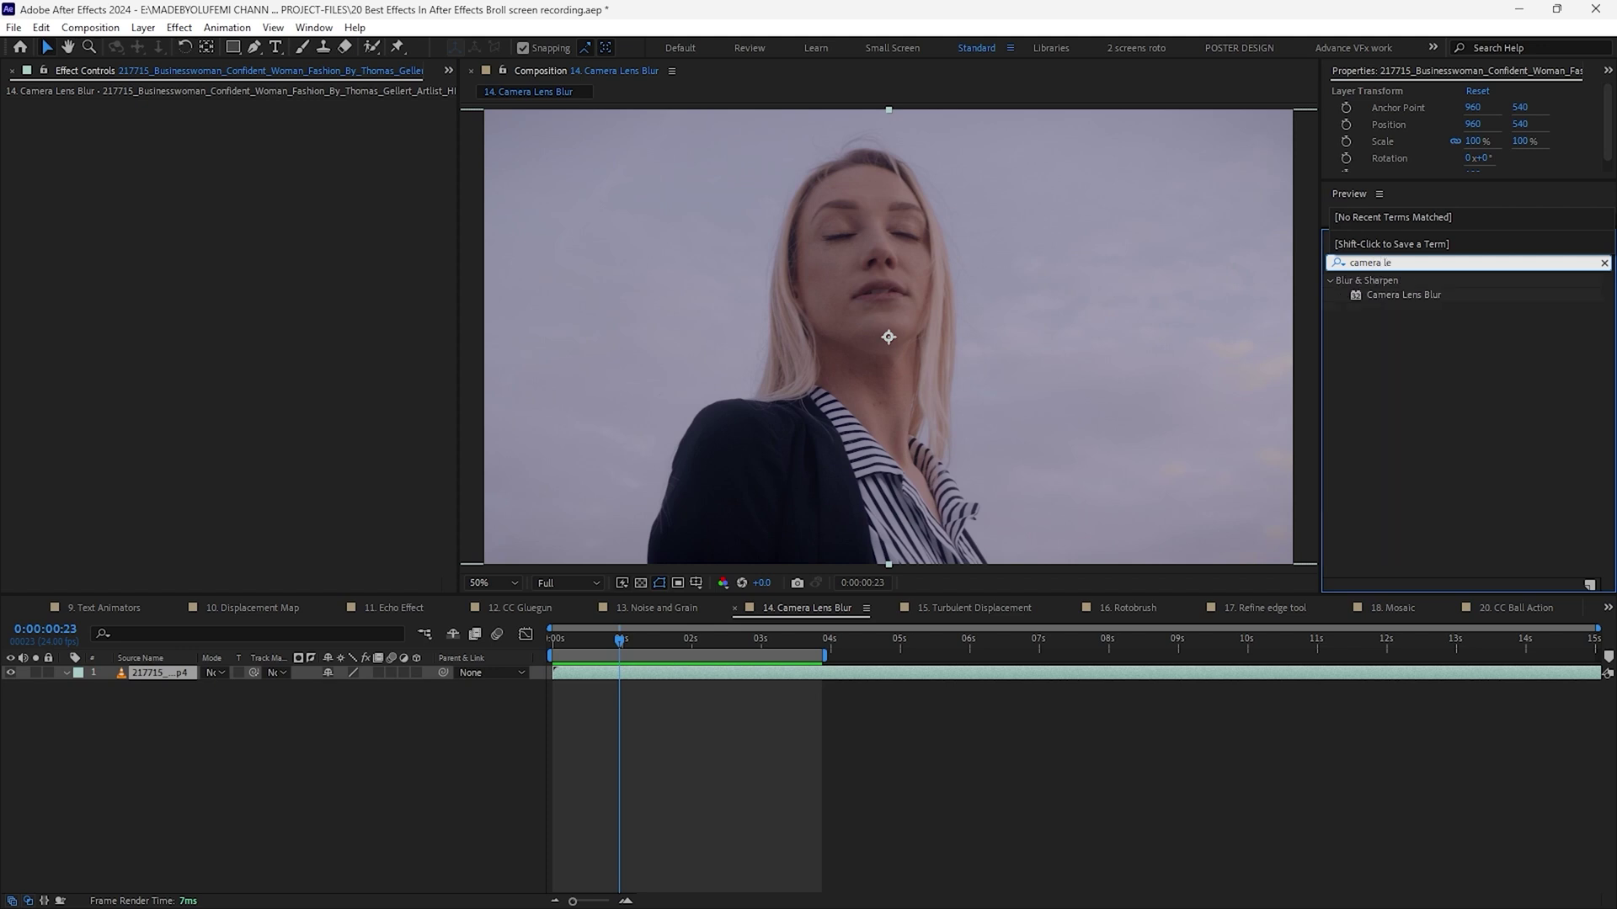
drag(1391, 299, 705, 679)
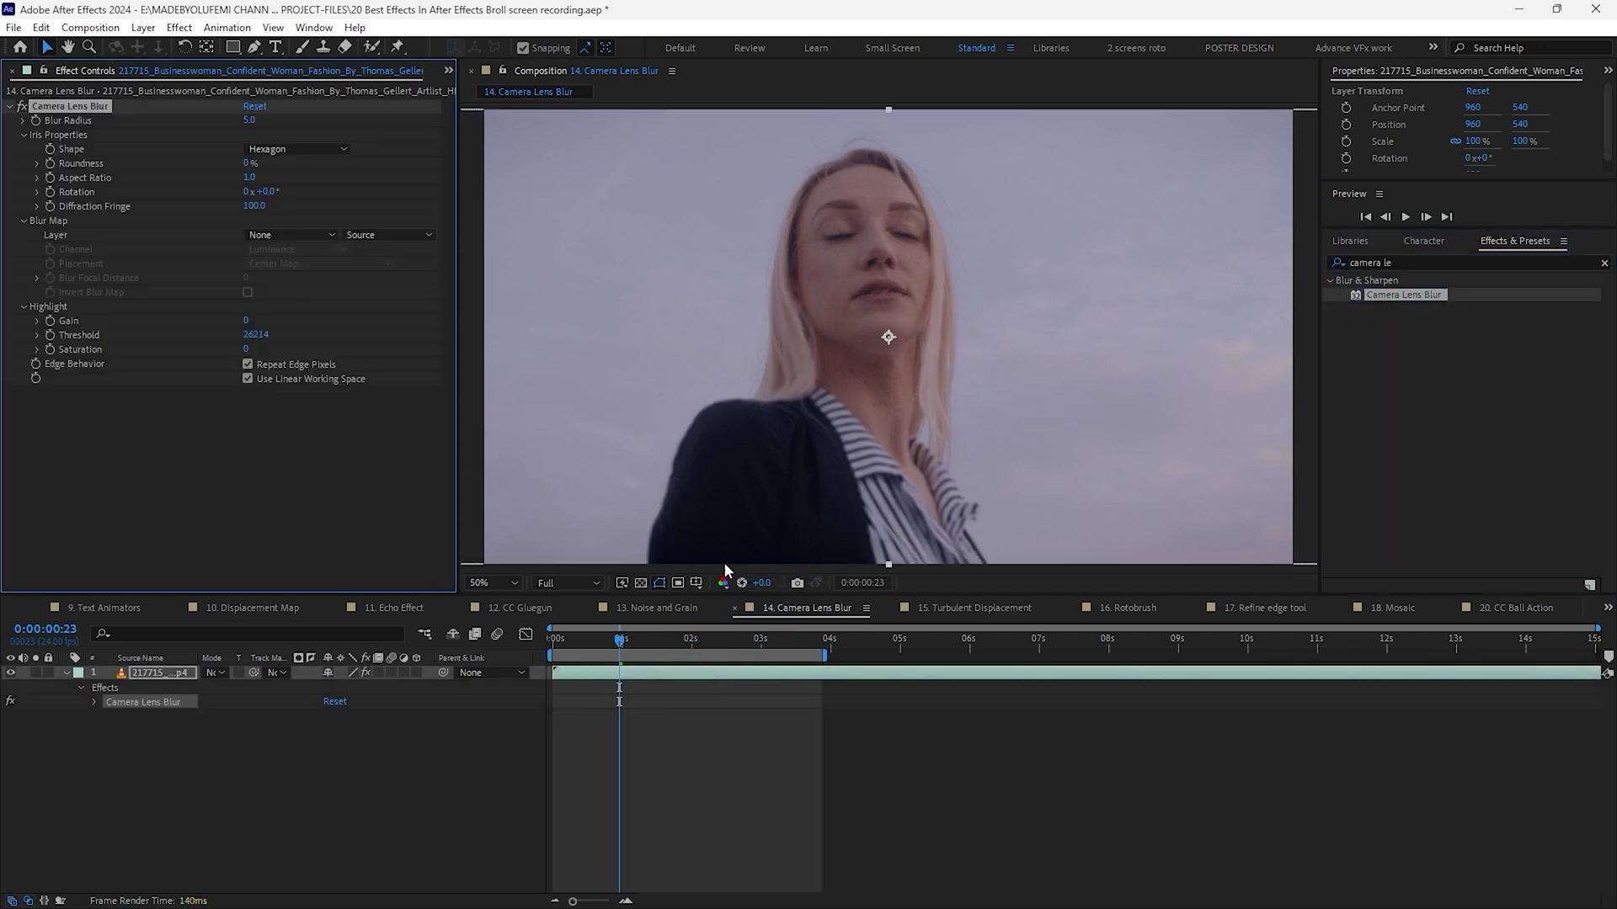
key(period)
key(period)
key(h)
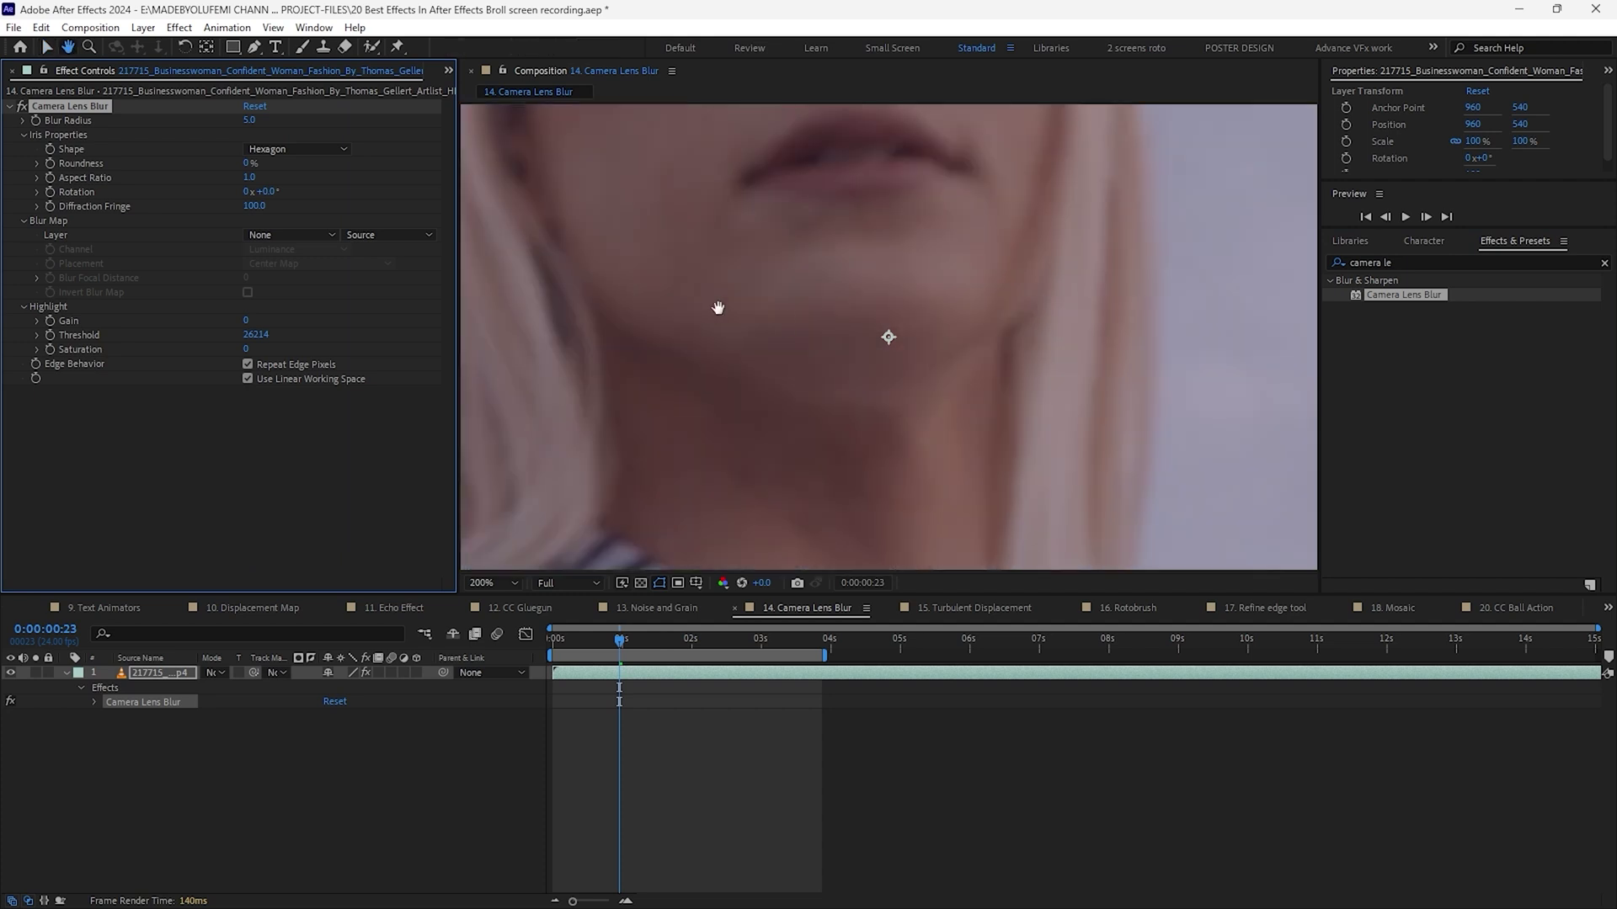
drag(718, 307, 845, 304)
key(comma)
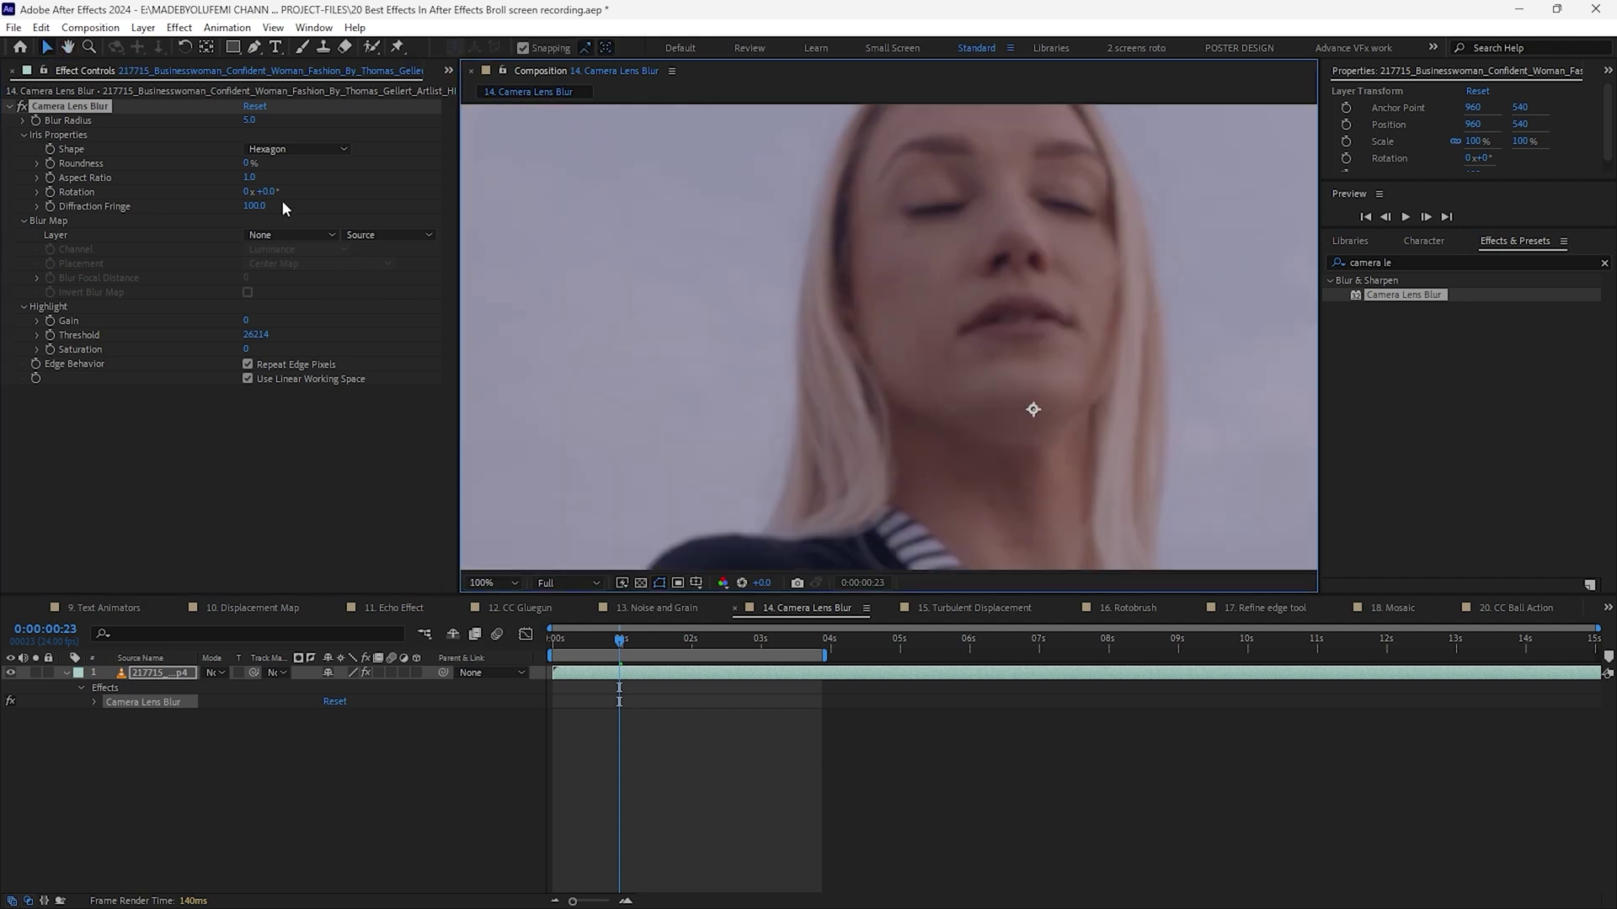
drag(248, 119, 255, 118)
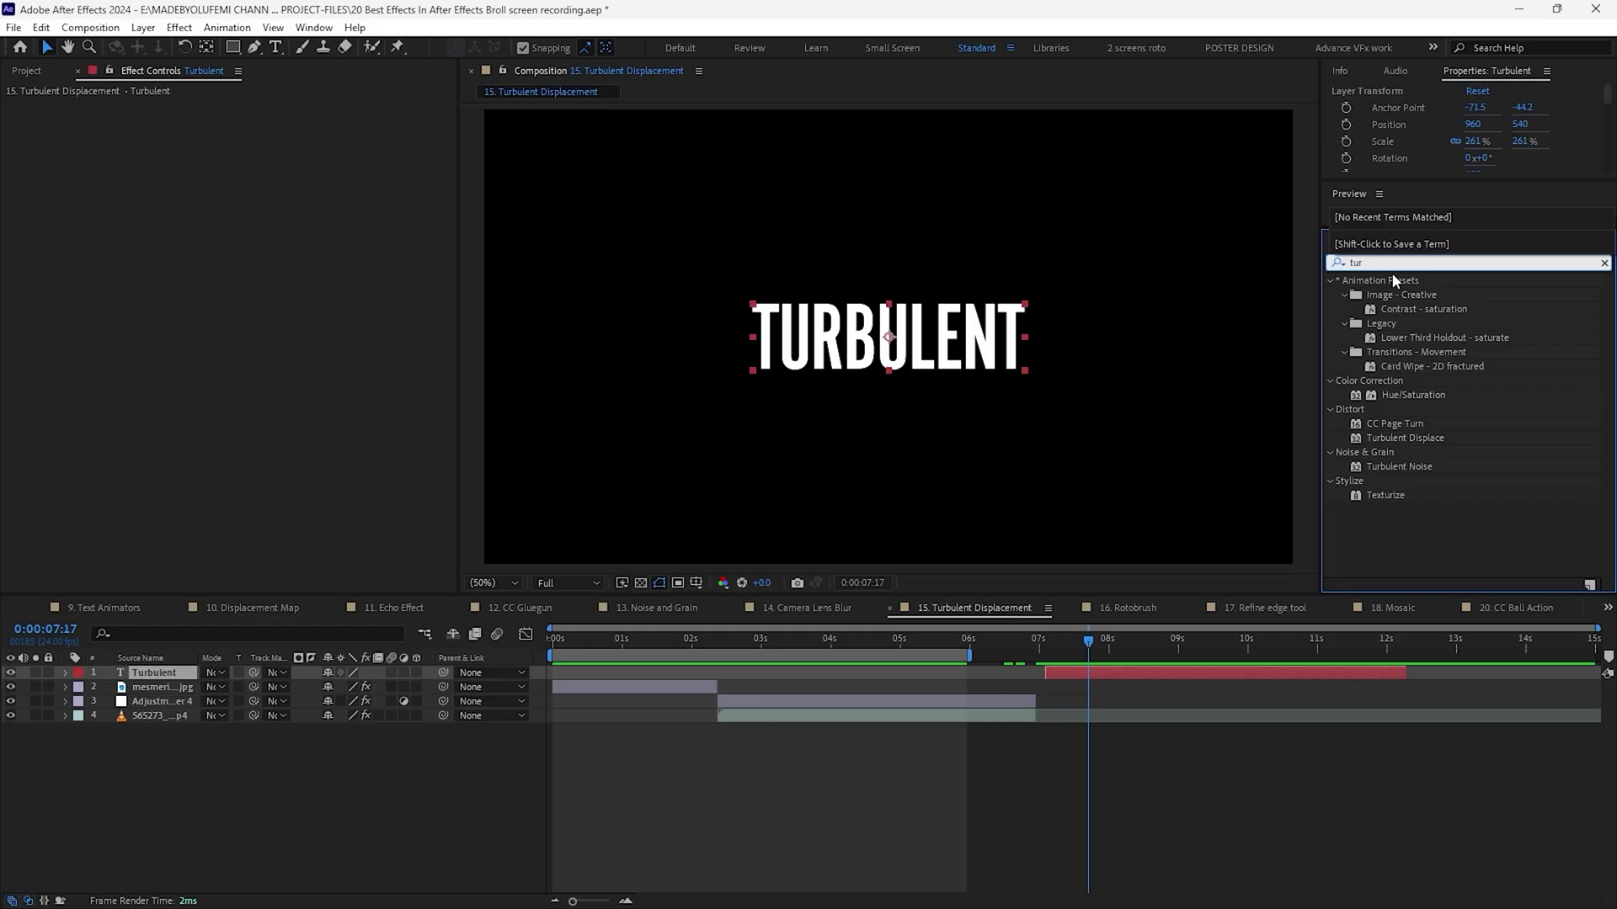
Apply Turbulent Displace to the TURBULENT text and lower its Size to 7.0.
click(1420, 439)
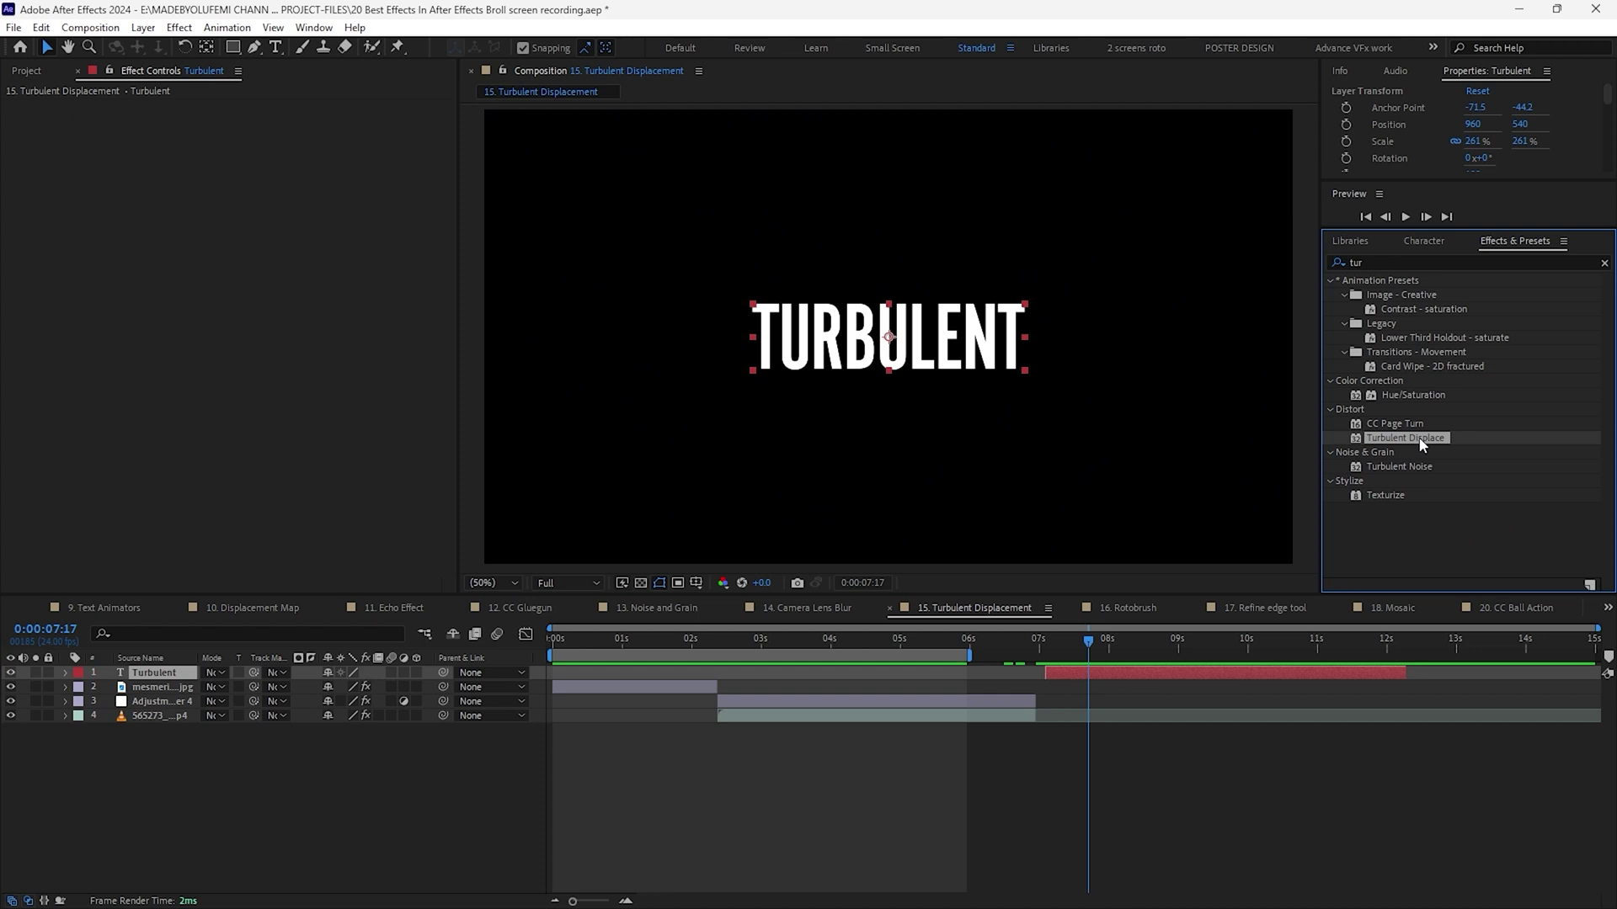
drag(1107, 605, 1107, 671)
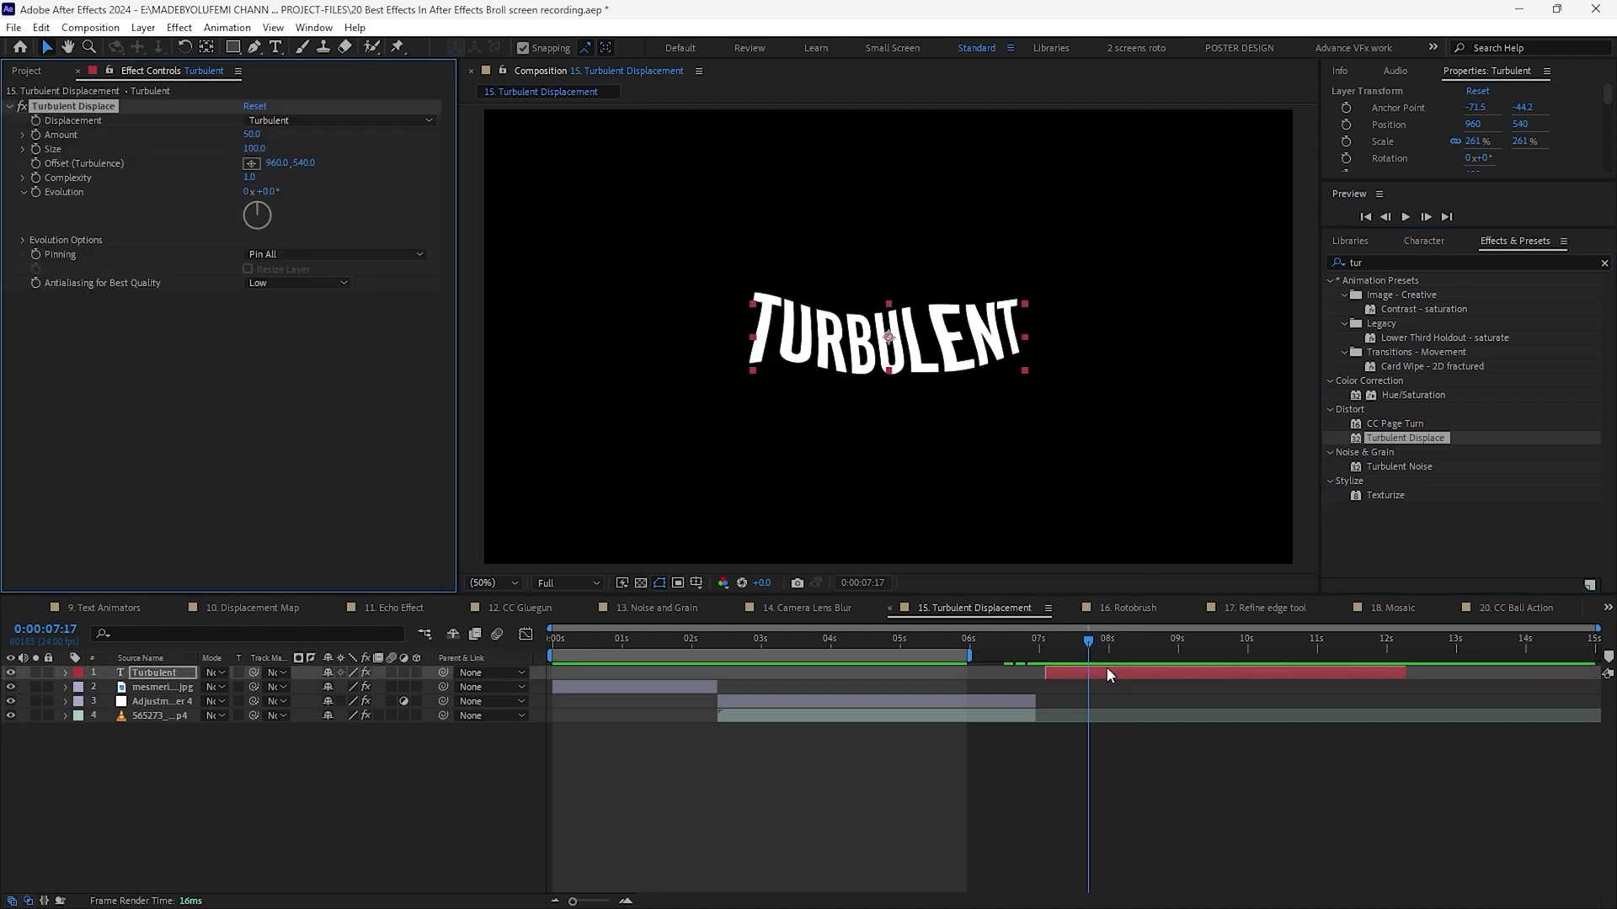
drag(255, 149, 189, 200)
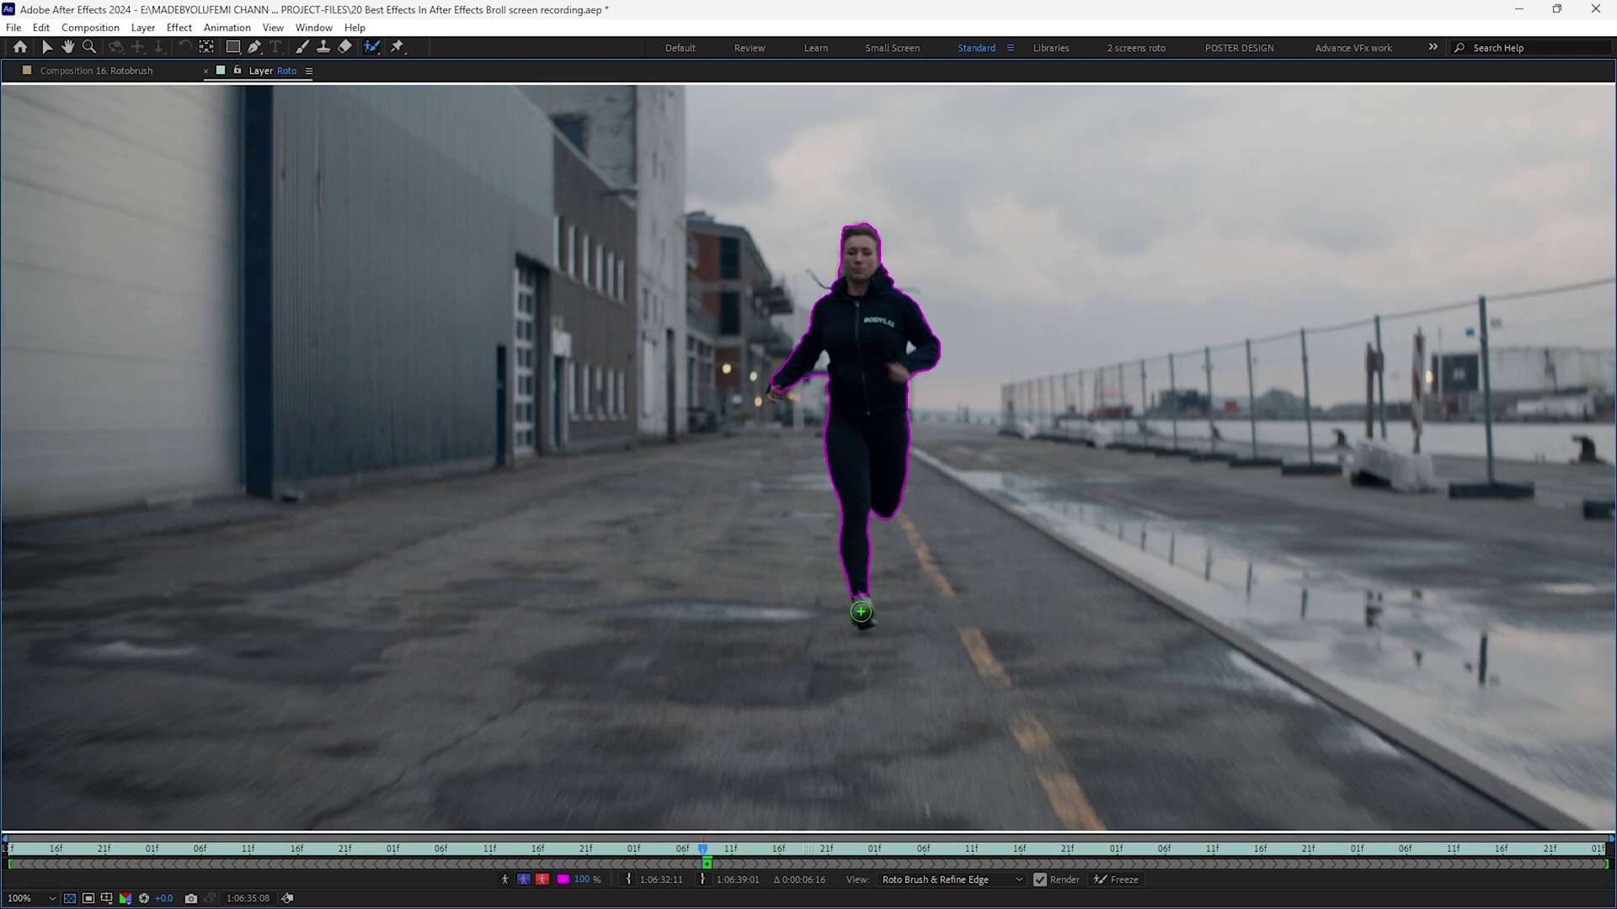
Zoom the view to 400% on the runner to inspect her roto outline.
key(period)
key(period)
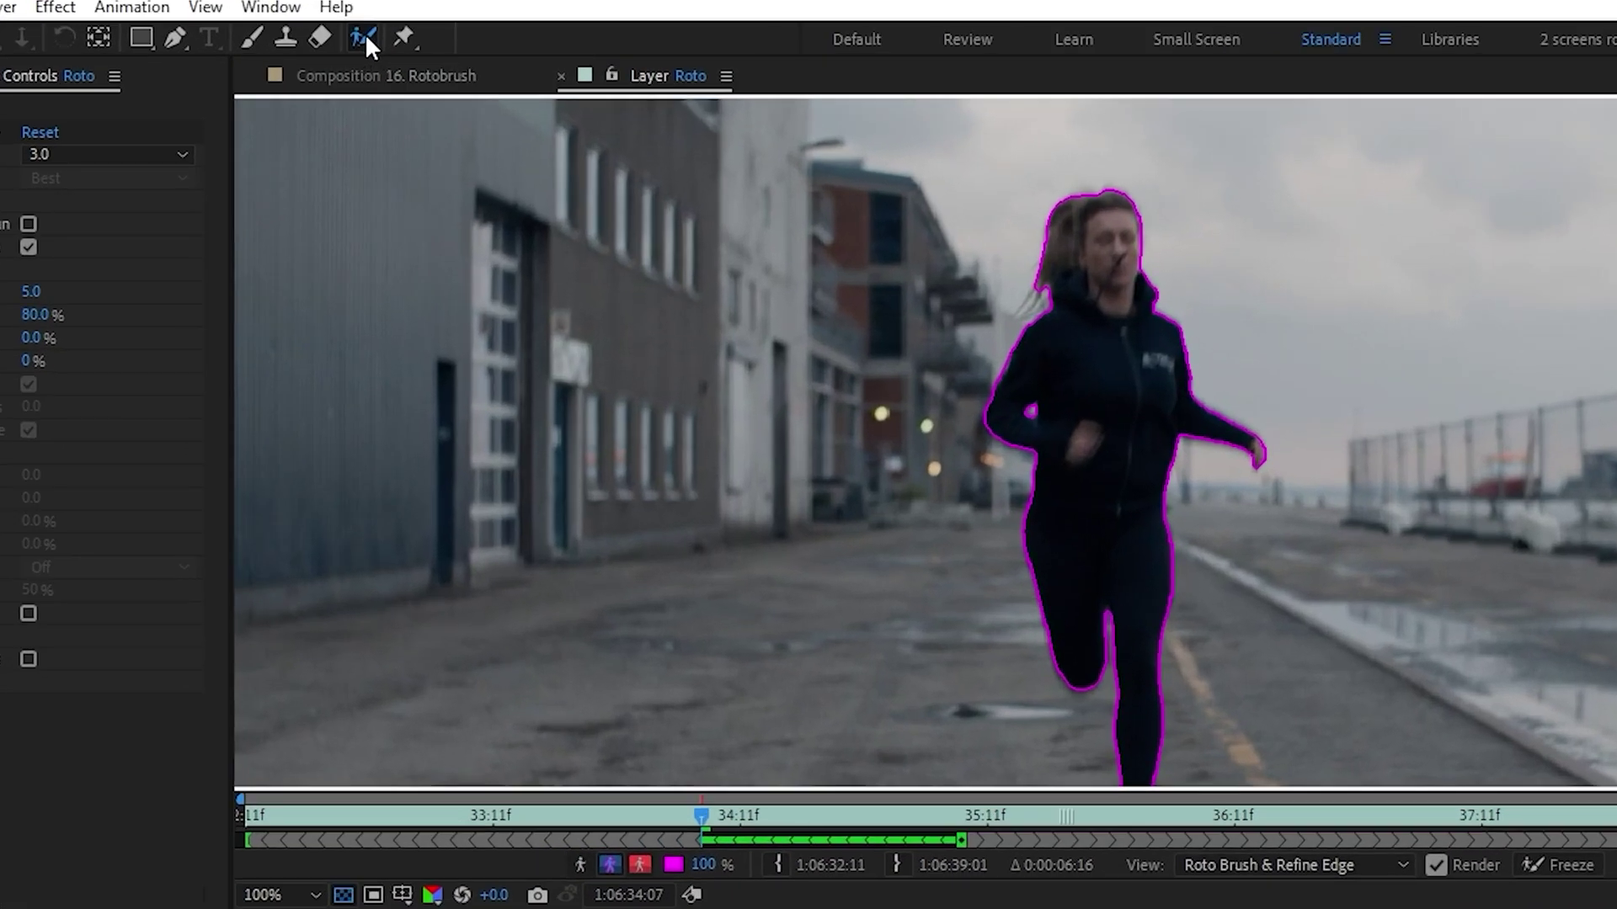
At 200% zoom, extend the runner's roto matte over her hood and hair.
key(period)
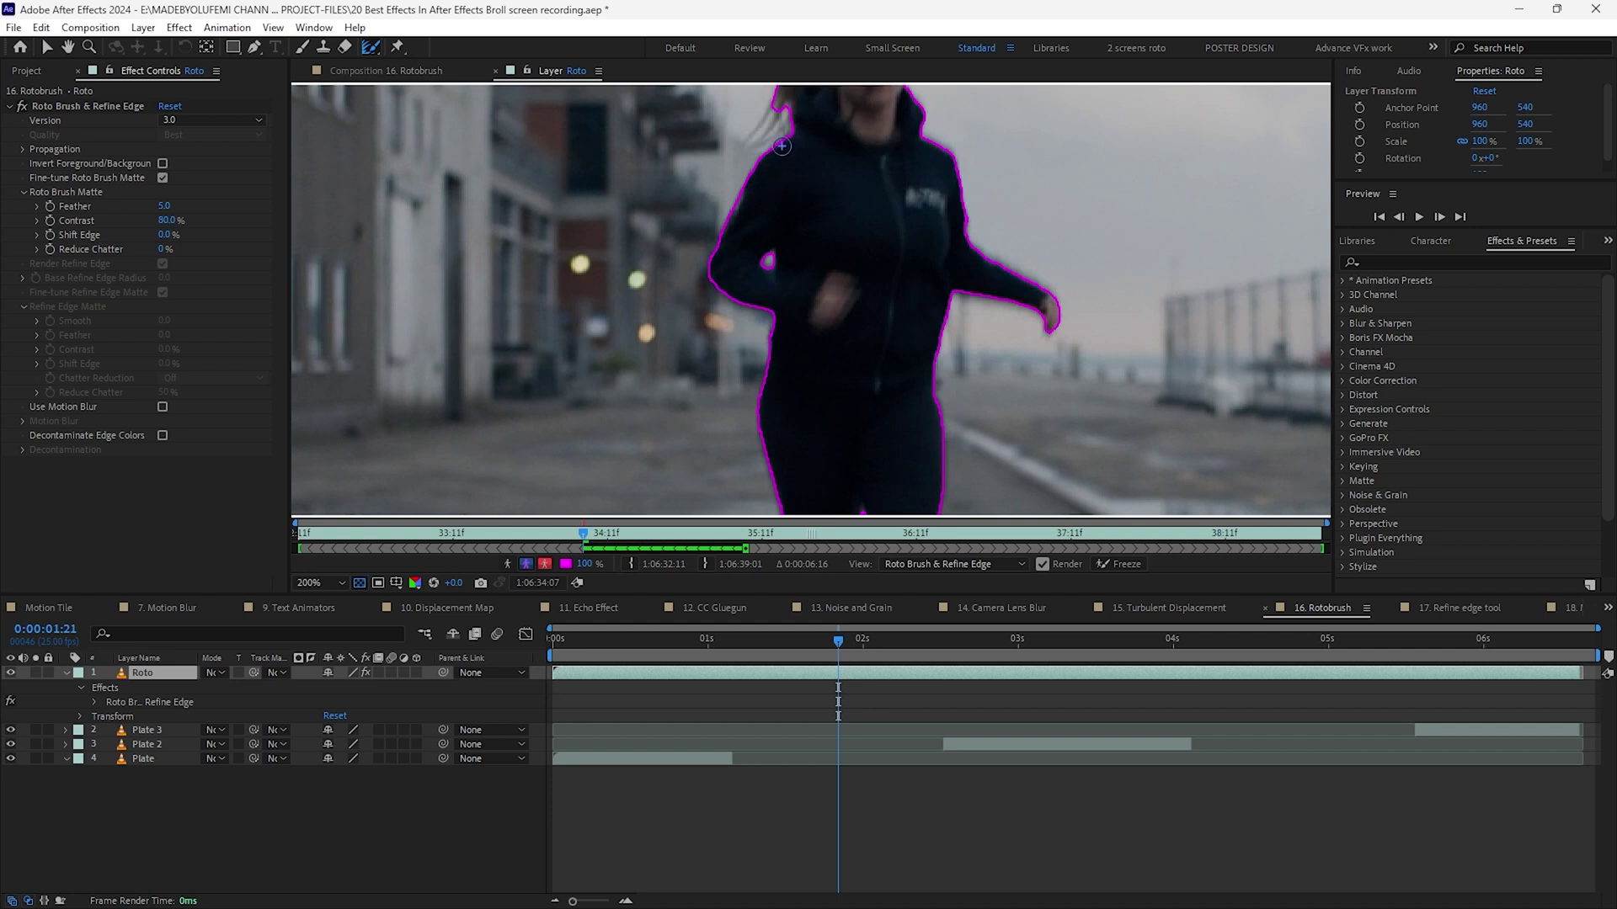
drag(785, 108, 781, 93)
scroll(788, 270, up, 4)
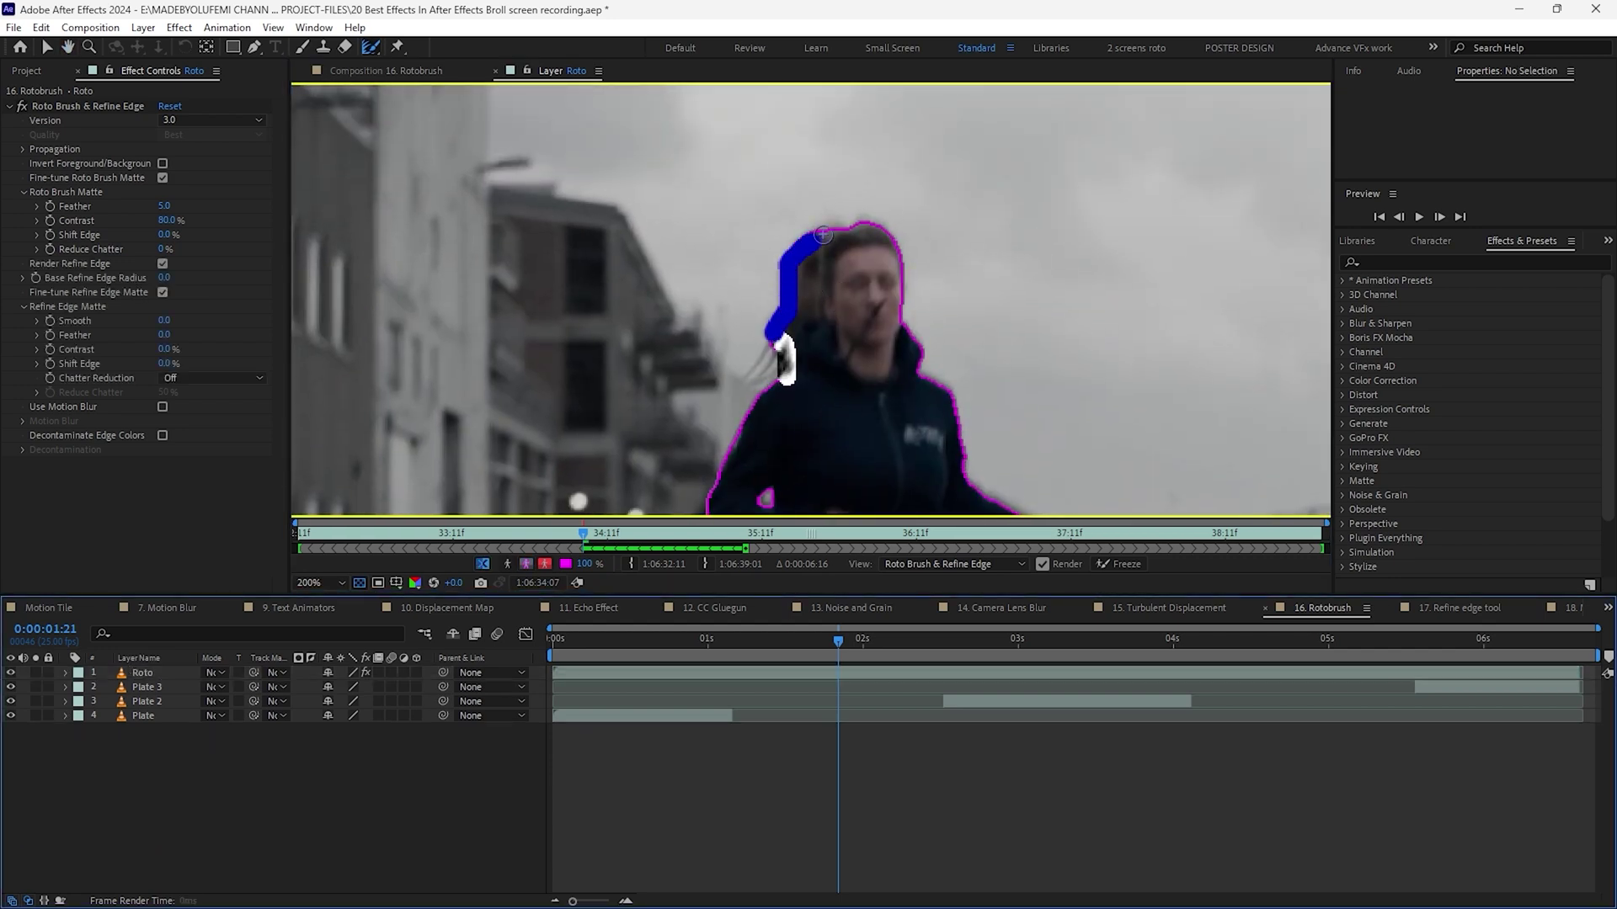
drag(883, 224, 885, 223)
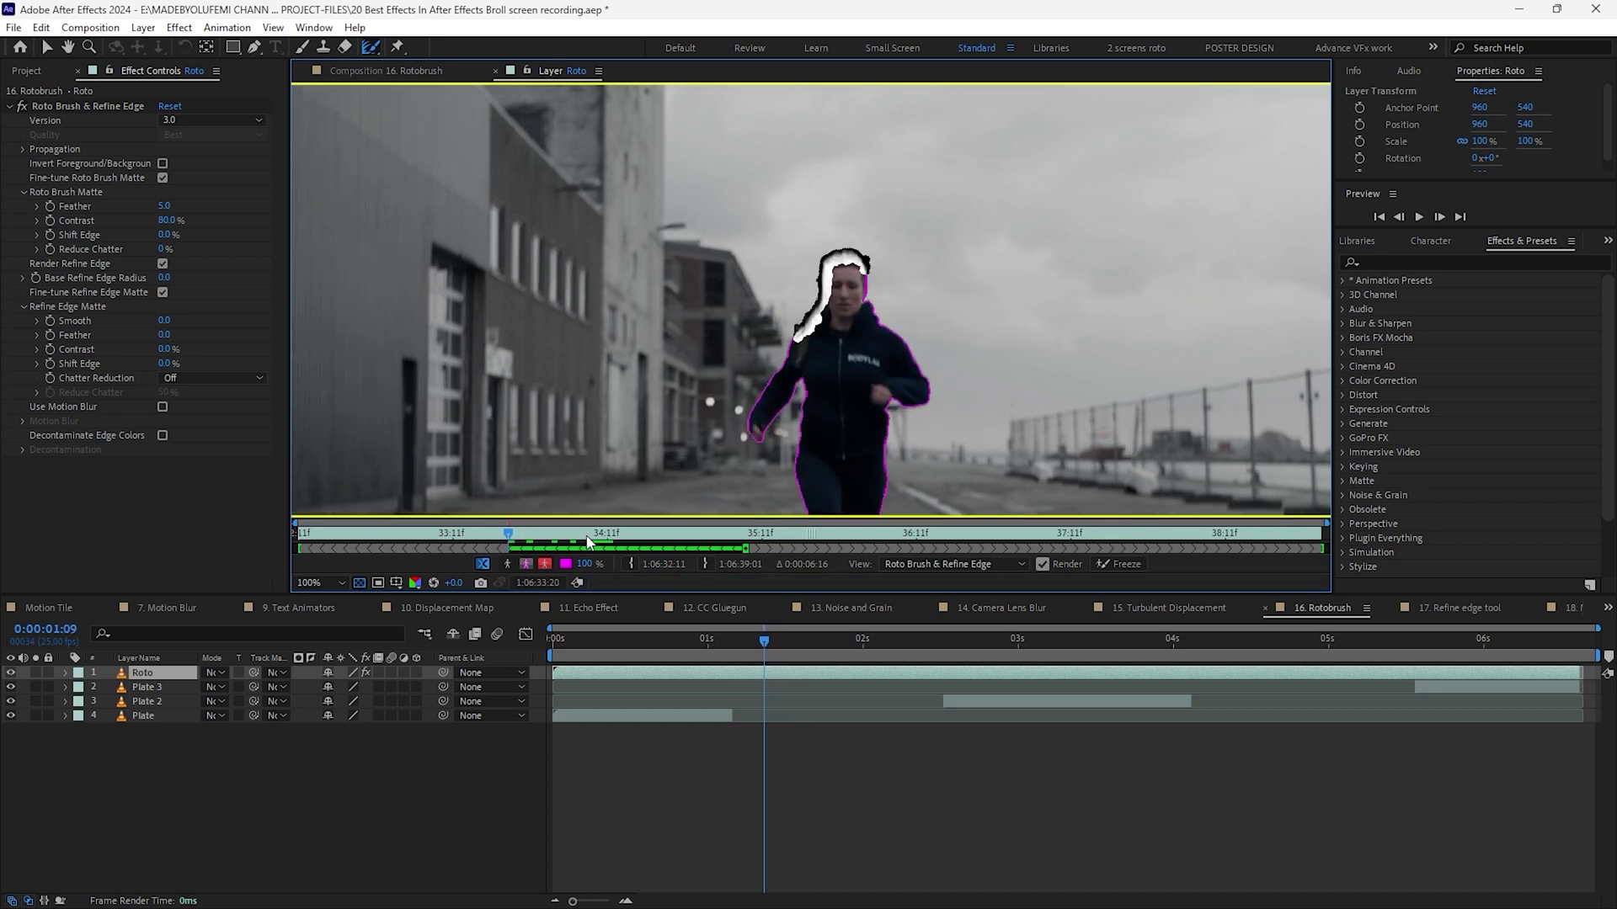
Check the matte in transparency-grid and black-and-white alpha views, then return to the outlined colour view.
click(526, 564)
click(527, 562)
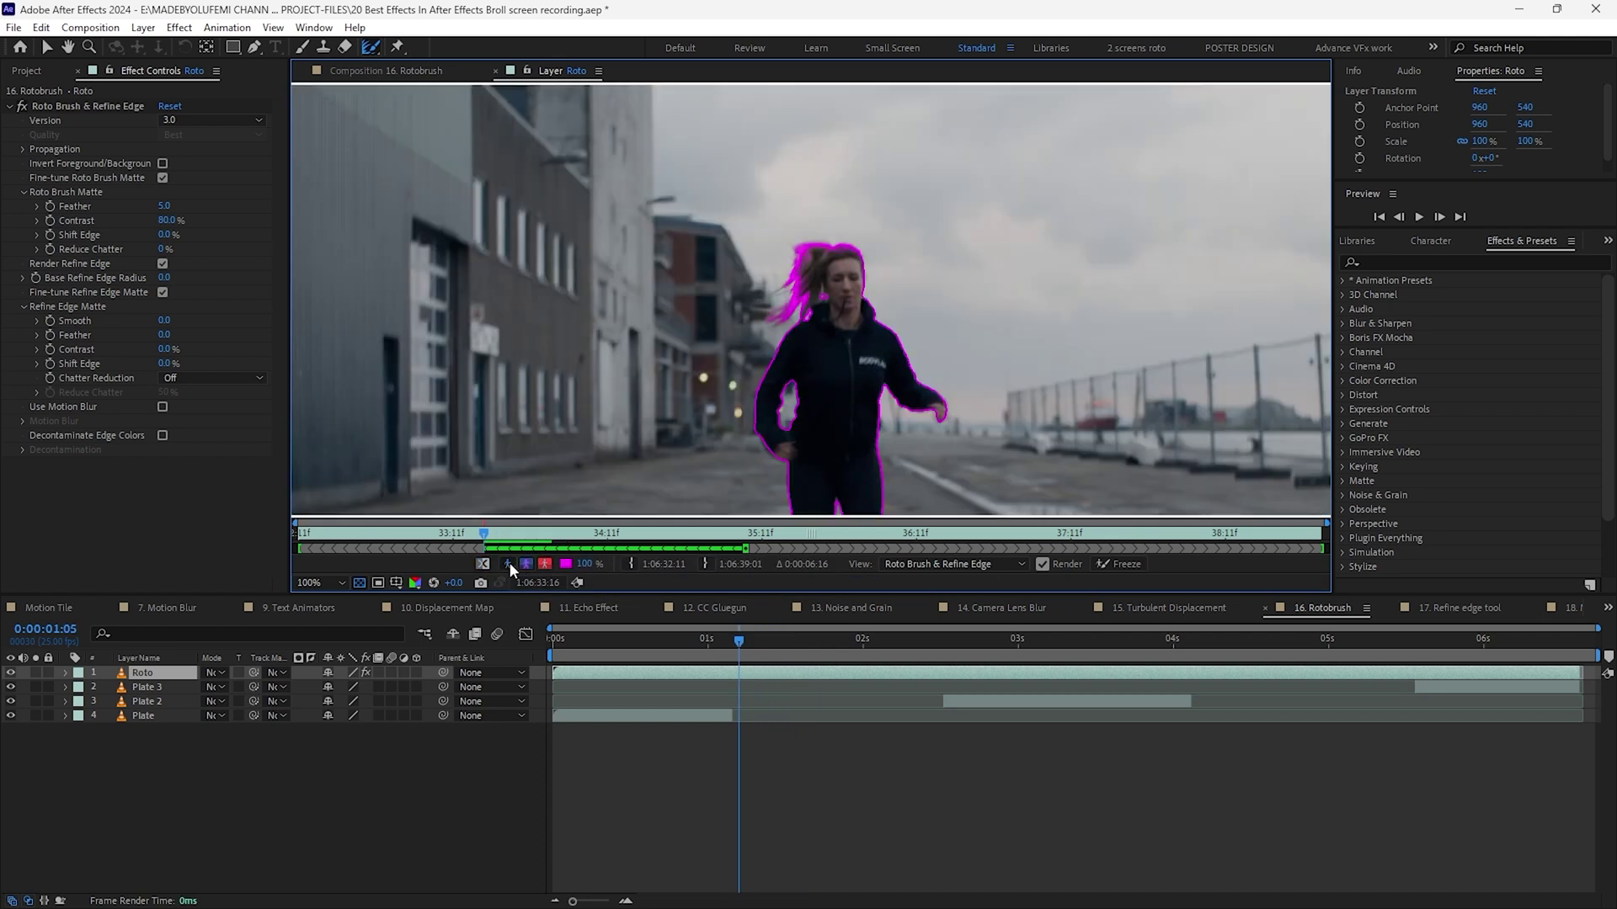
click(508, 562)
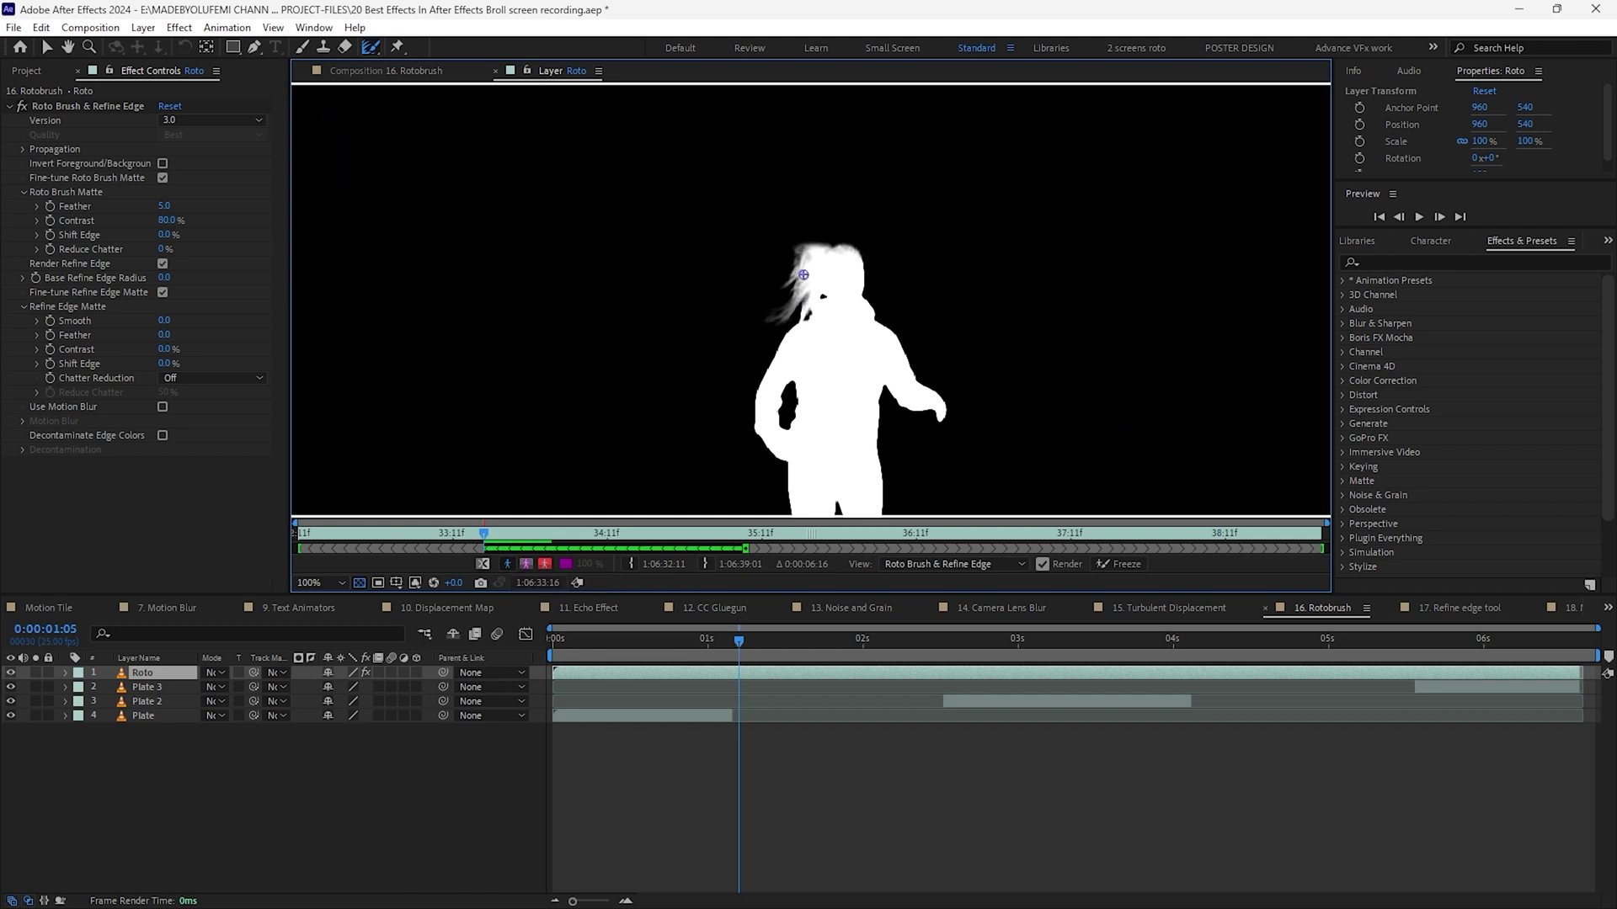
click(524, 564)
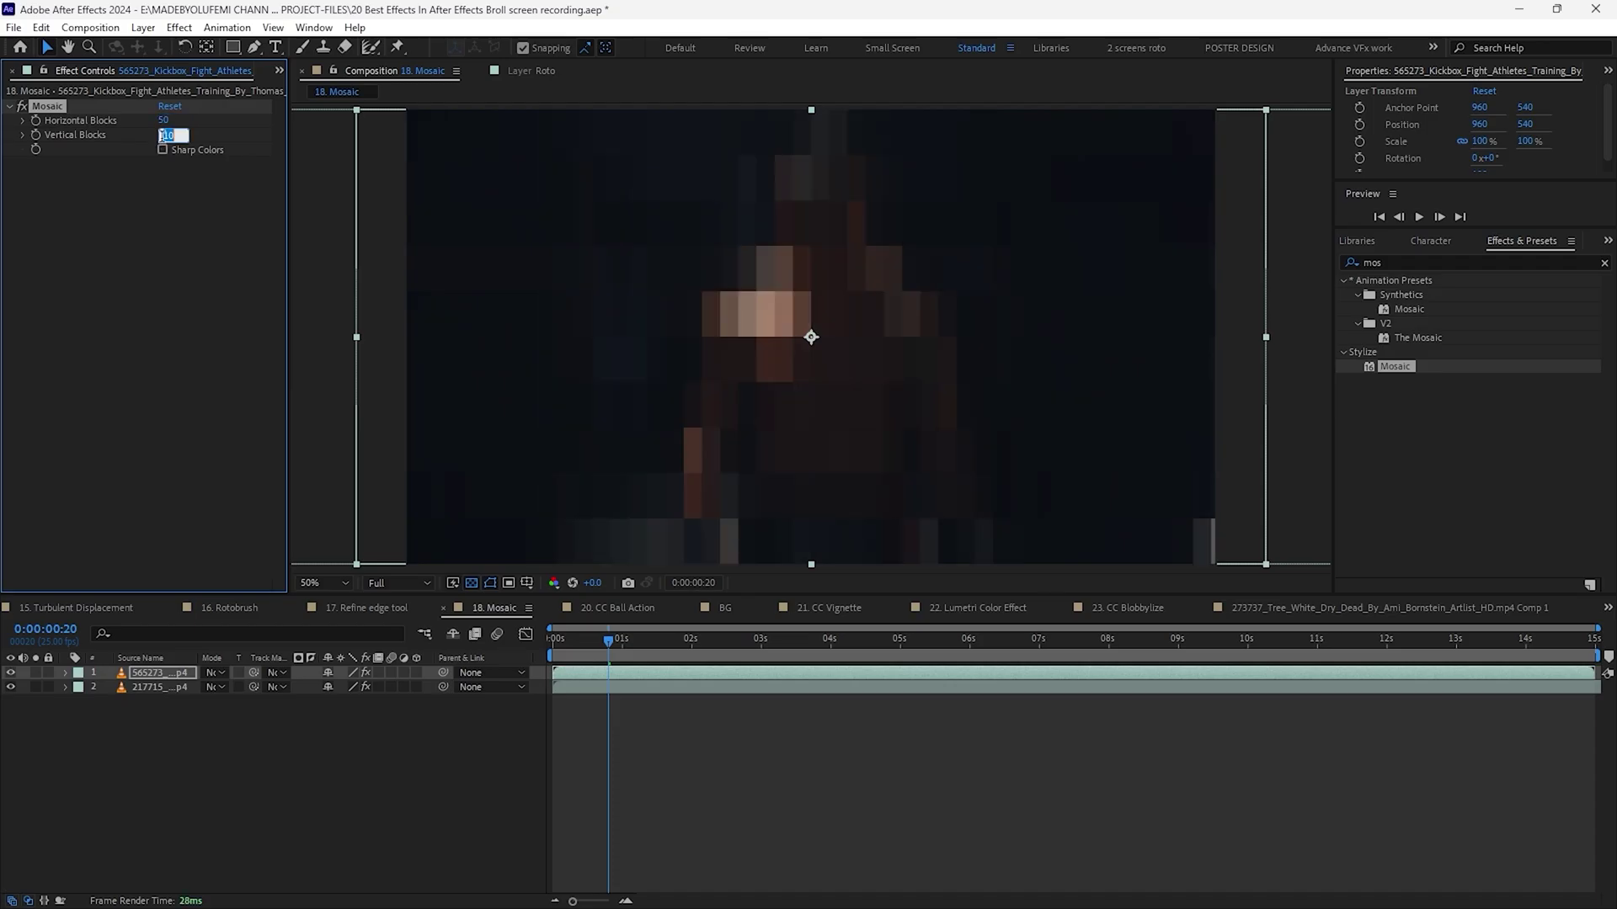
Set Mosaic Vertical and Horizontal Blocks to 60 and preview from about 4 seconds.
text(0)
key(Return)
click(164, 121)
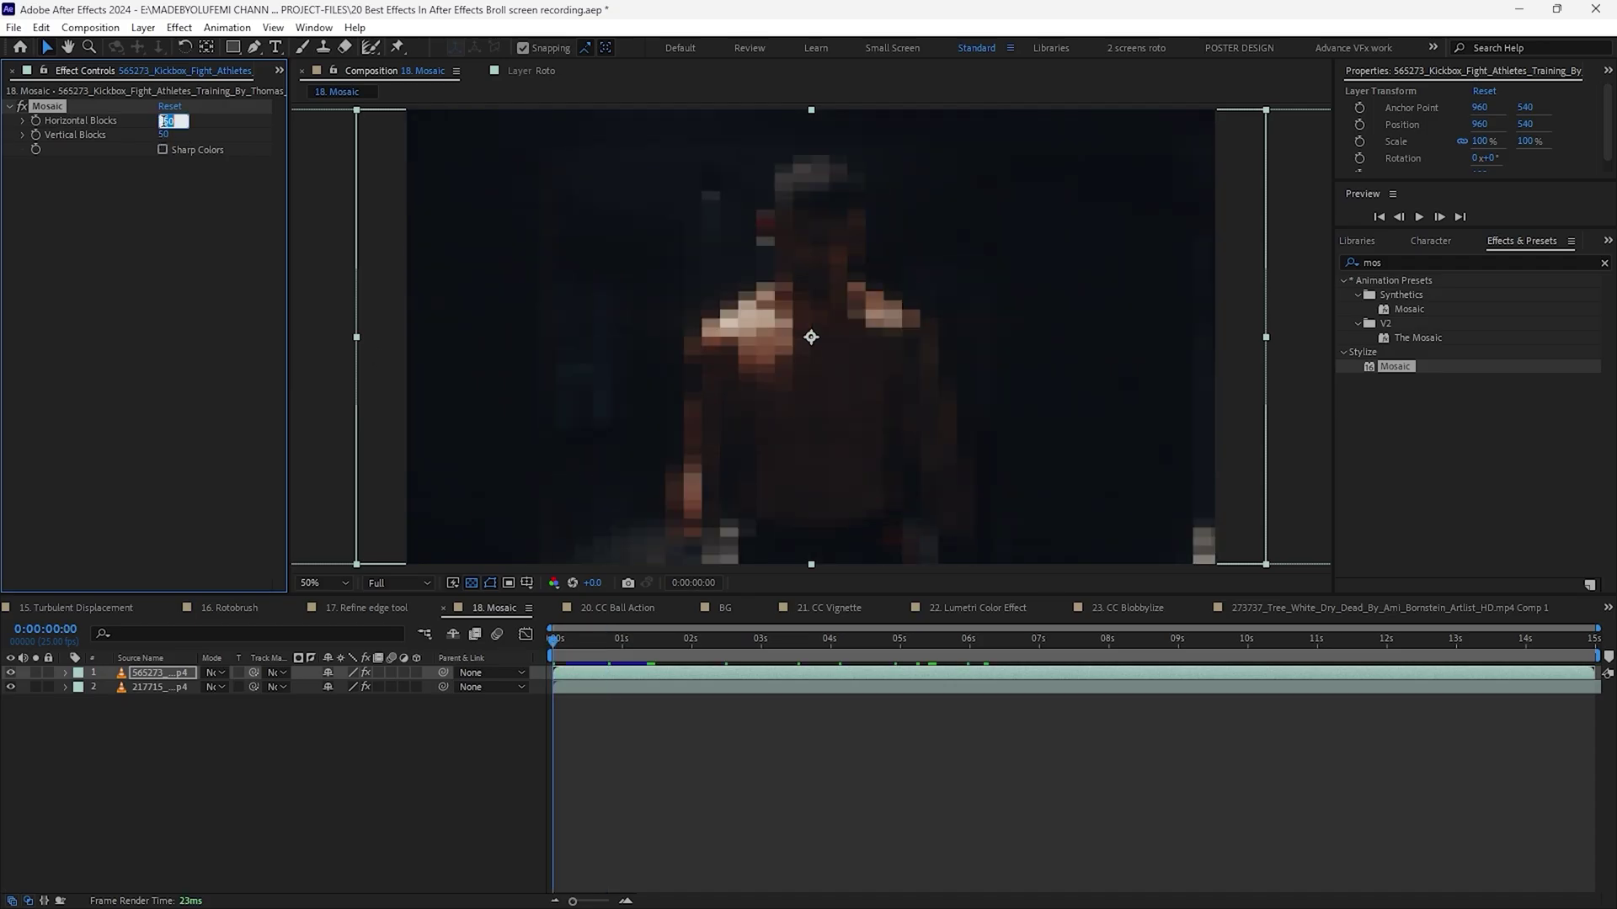
key(Return)
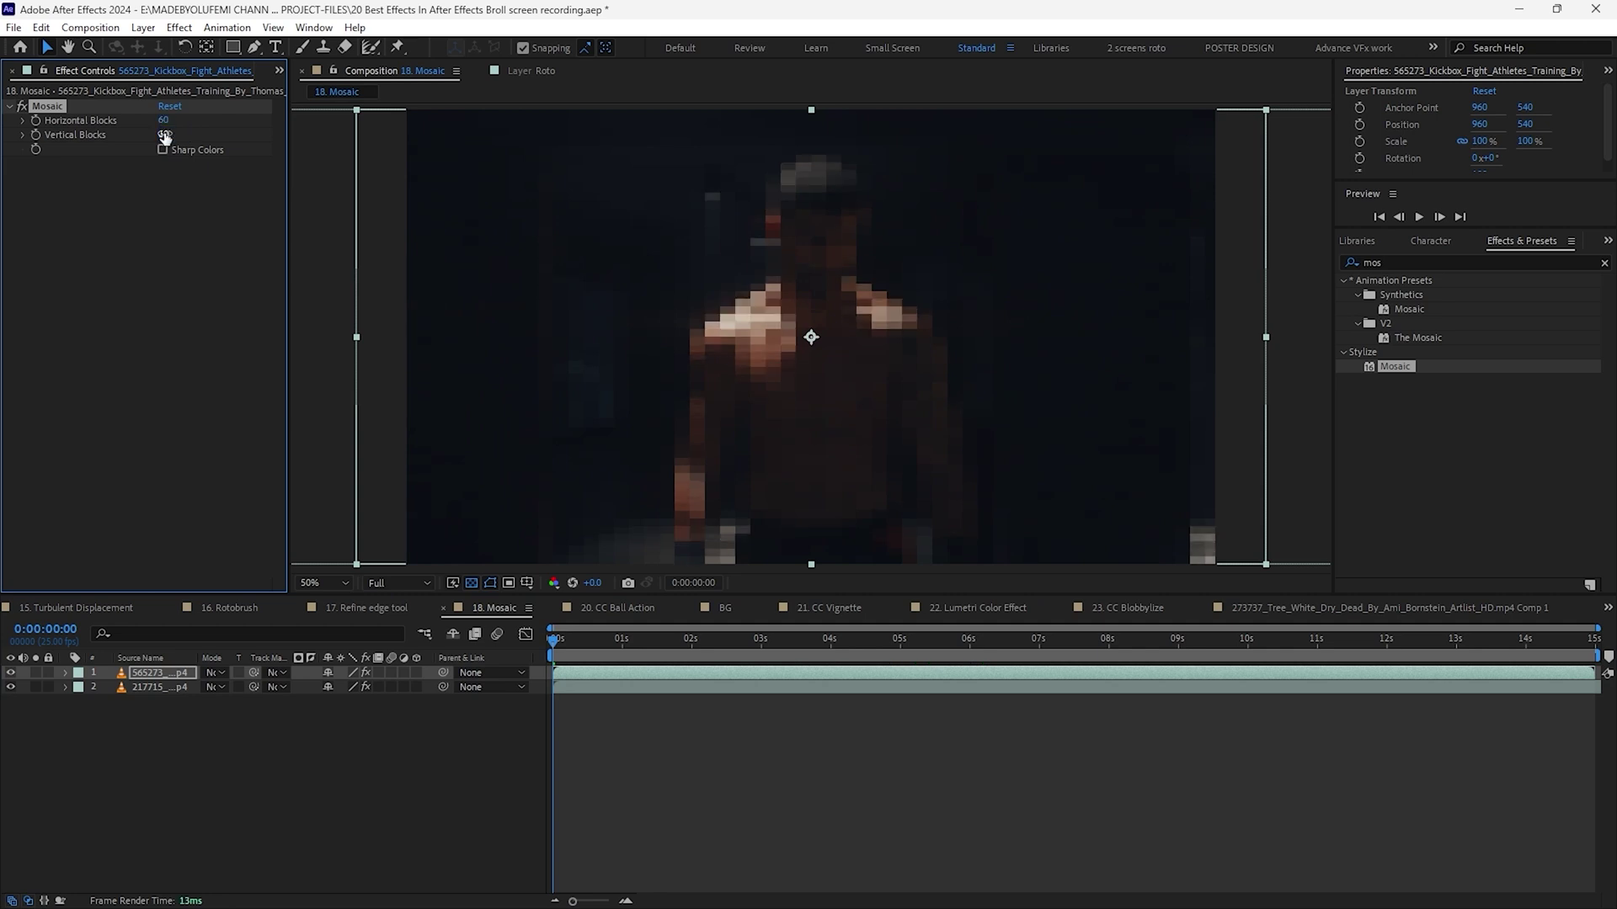
click(841, 642)
key(space)
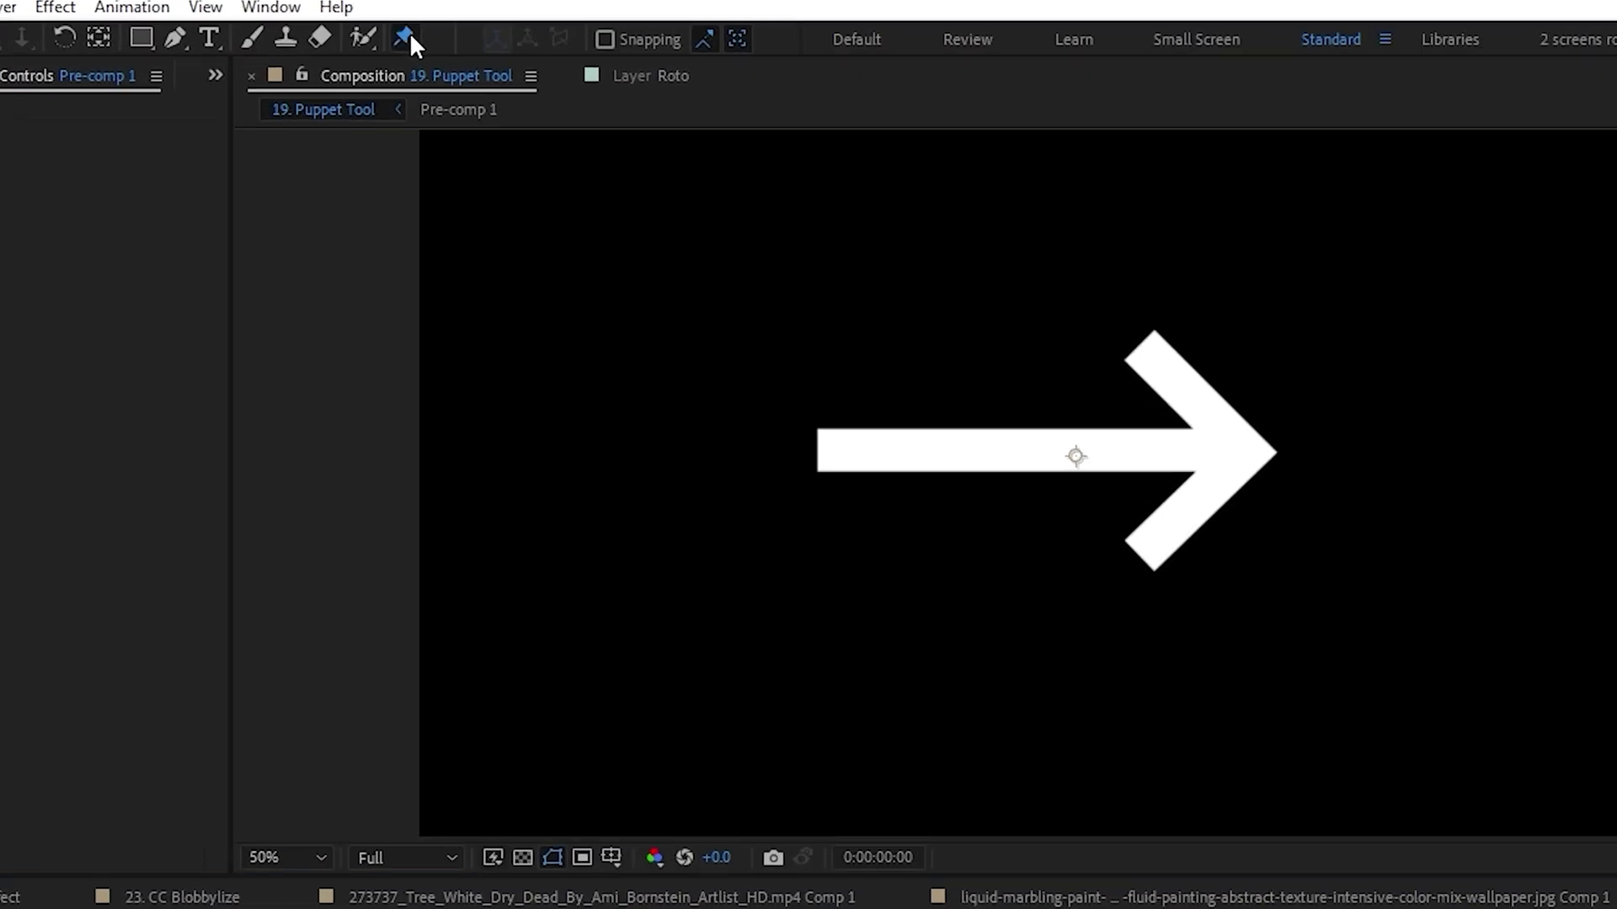
Pin the white arrow and drag its middle and left pins to bend it upward.
click(842, 452)
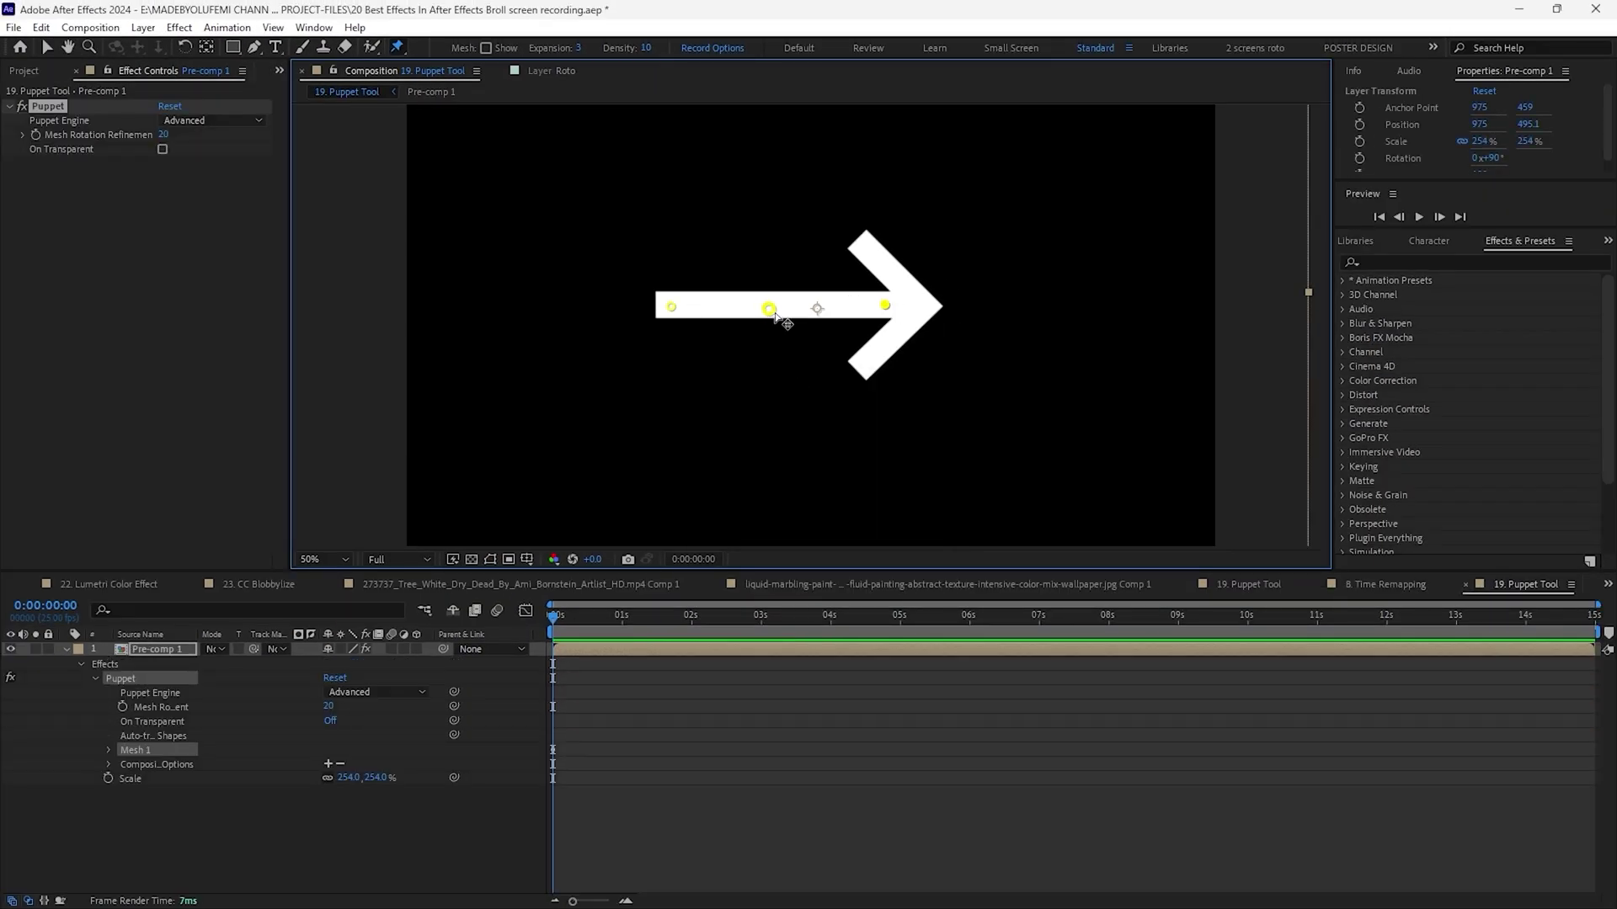
mouse_move(776, 316)
mouse_down()
mouse_move(789, 289)
mouse_move(762, 337)
mouse_up()
drag(671, 312, 655, 352)
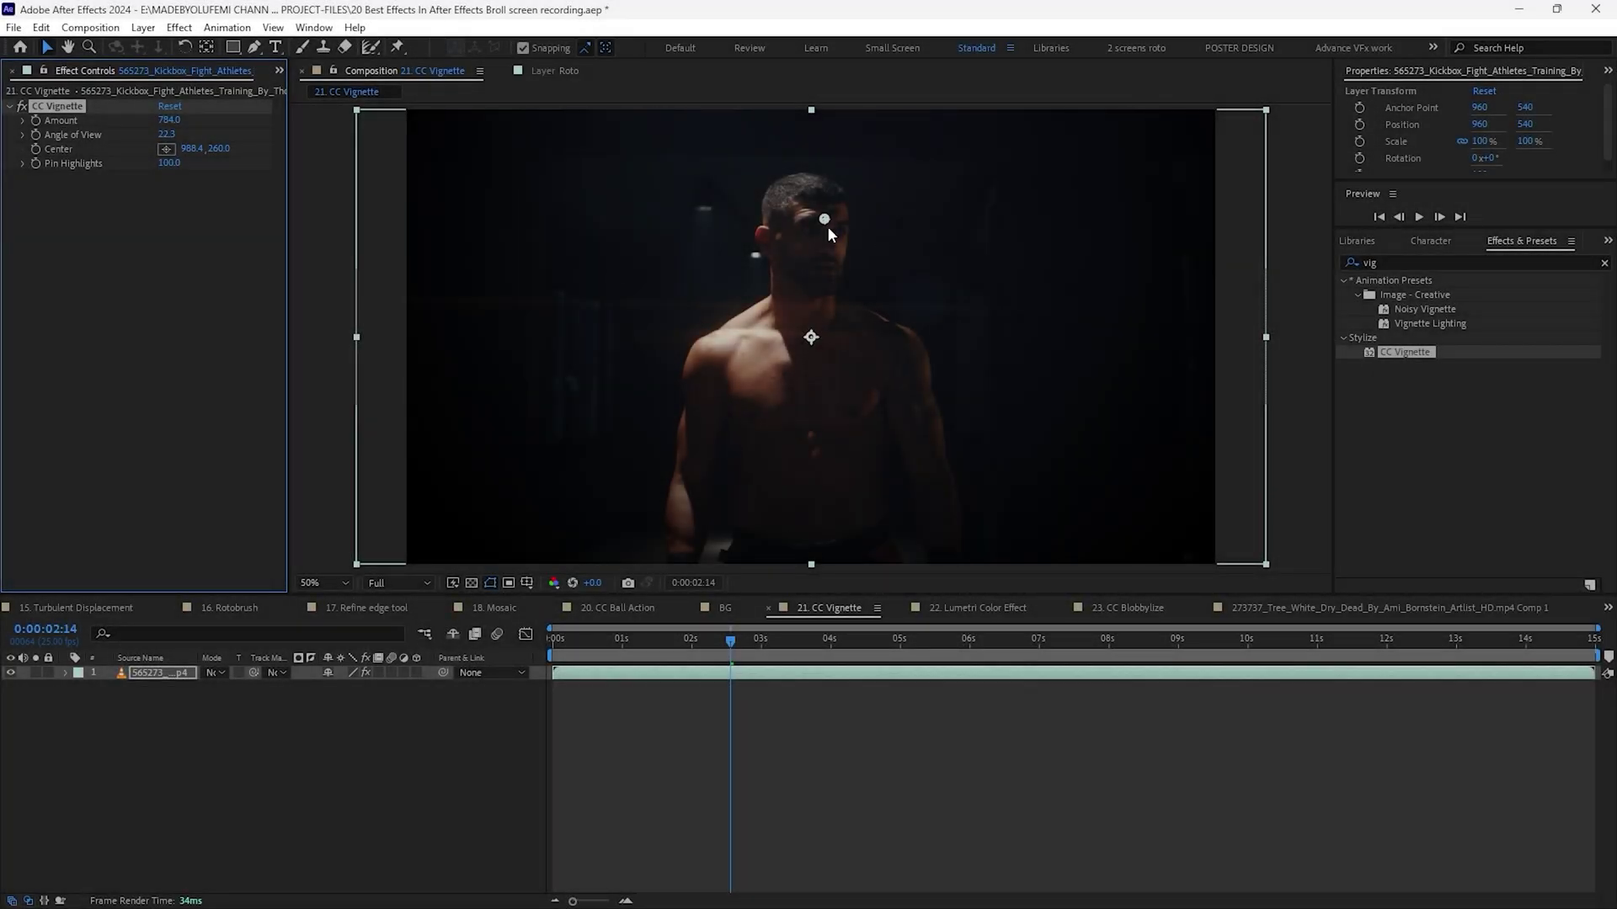
Apply CC Vignette to the kickboxer clip and zoom the view to 50%.
drag(827, 228, 840, 281)
drag(629, 354, 792, 404)
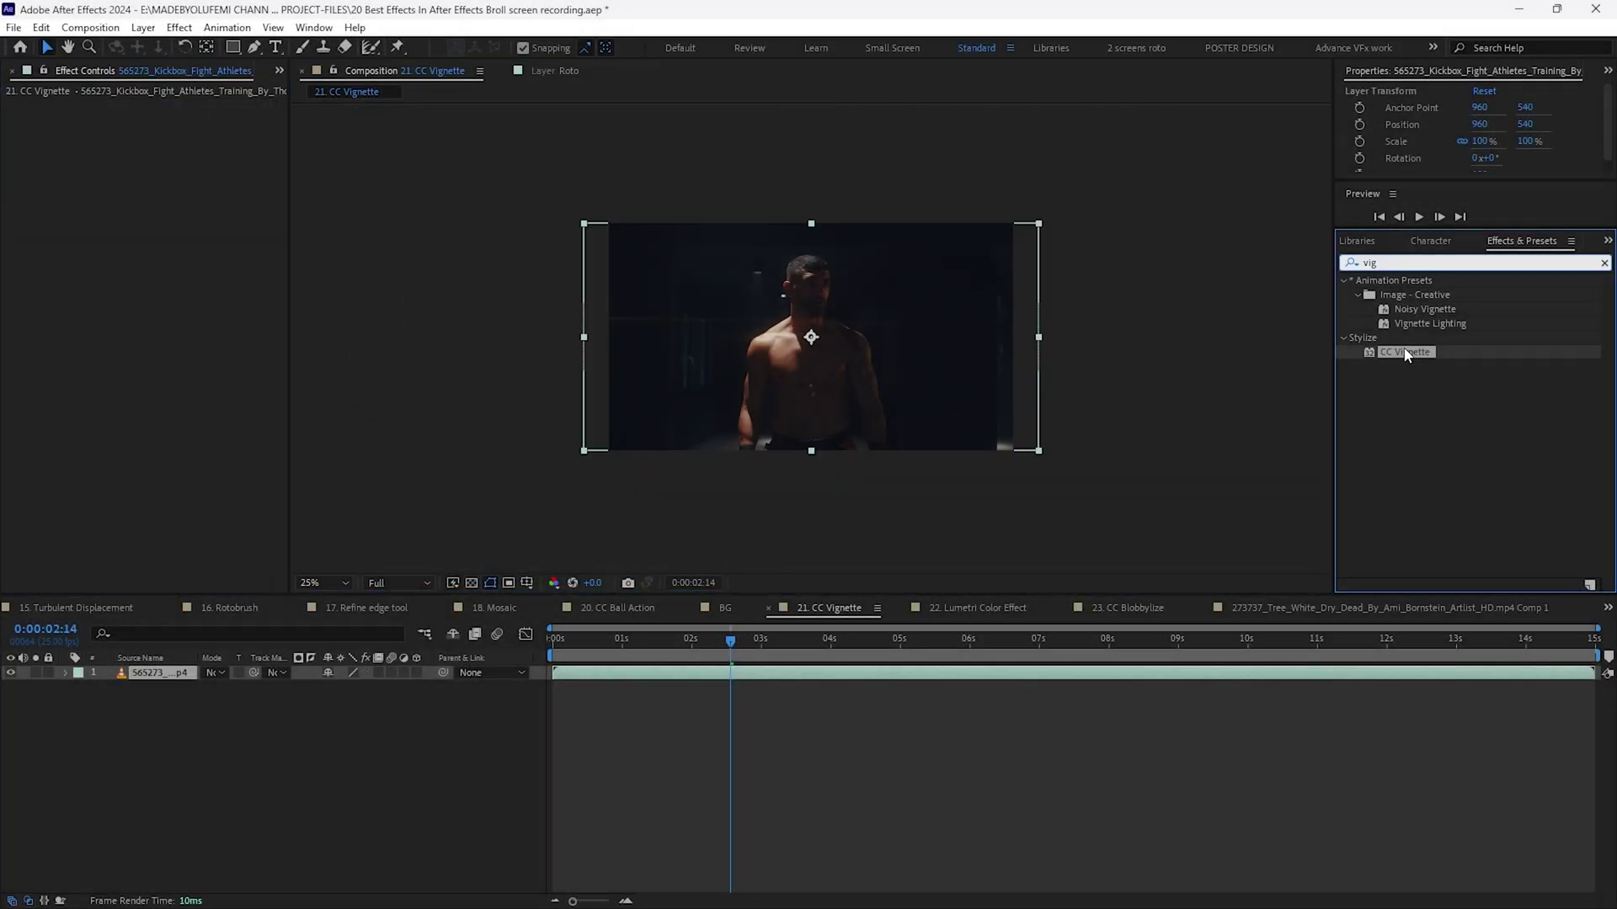
drag(1403, 352, 904, 679)
key(period)
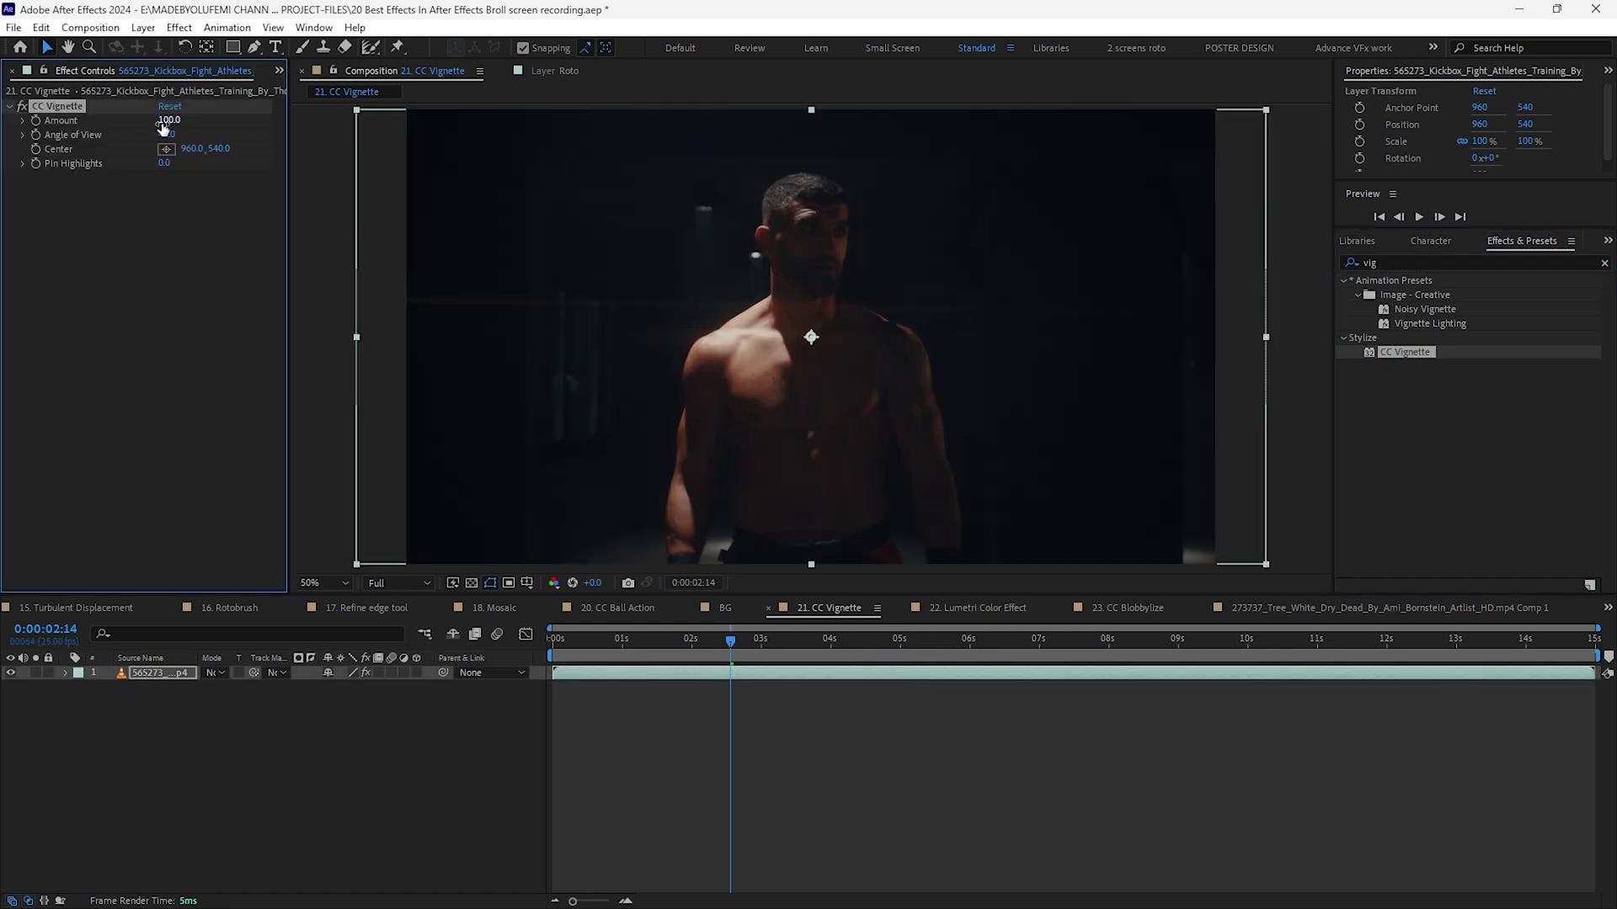
Set vignette Amount to 784 and Angle of View to 57, recentring it on the fighter.
drag(342, 116, 531, 154)
drag(922, 197, 789, 215)
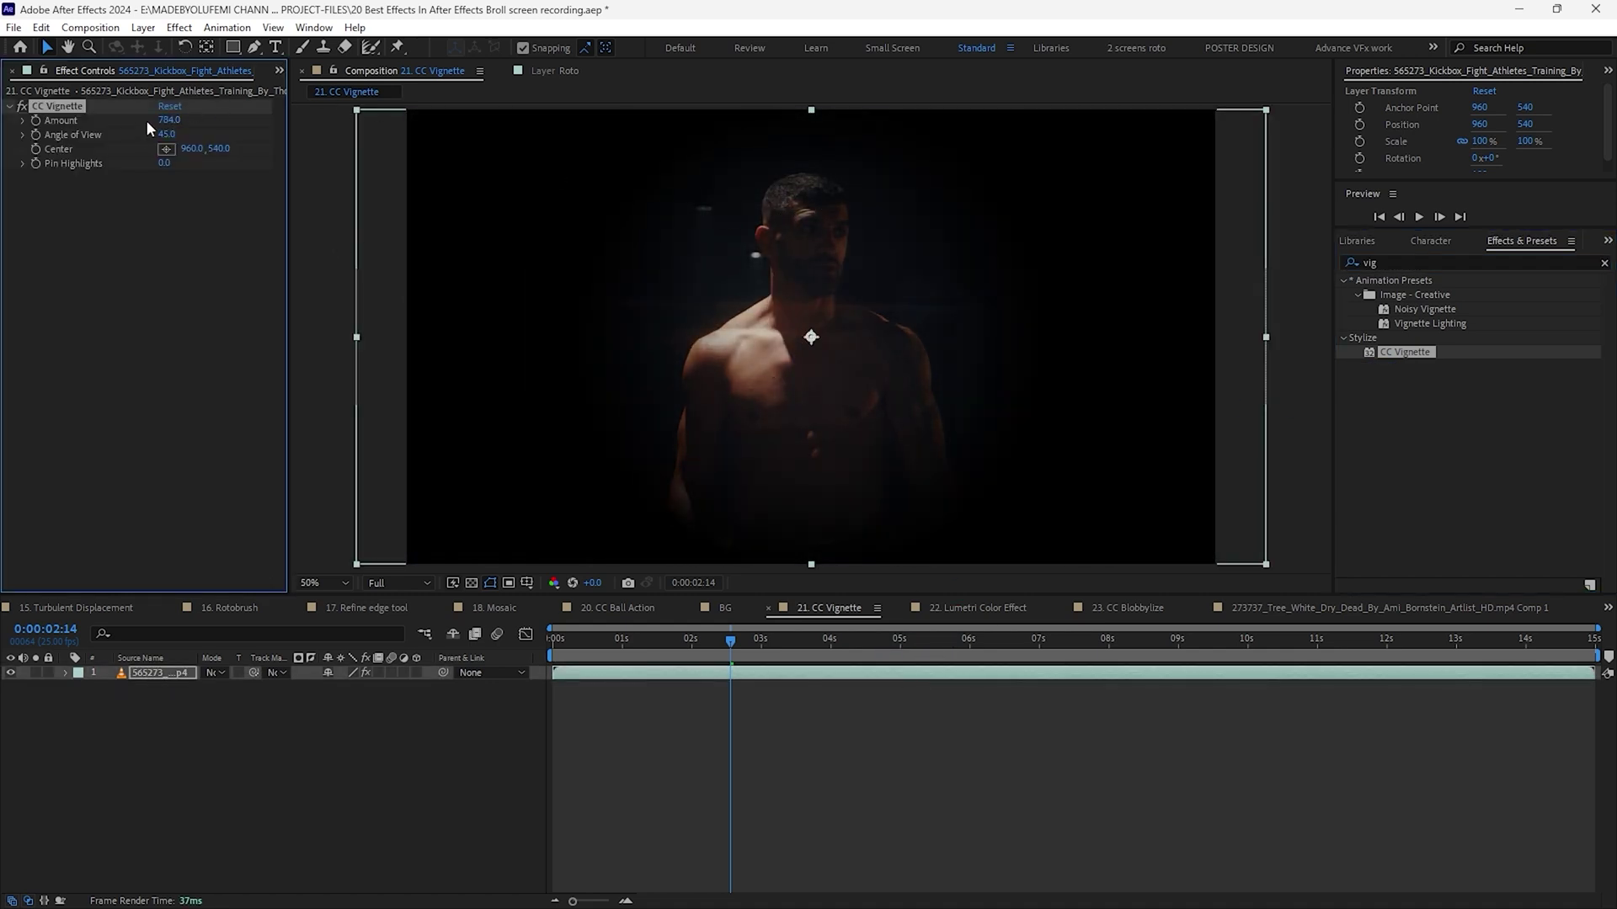
drag(166, 134, 322, 189)
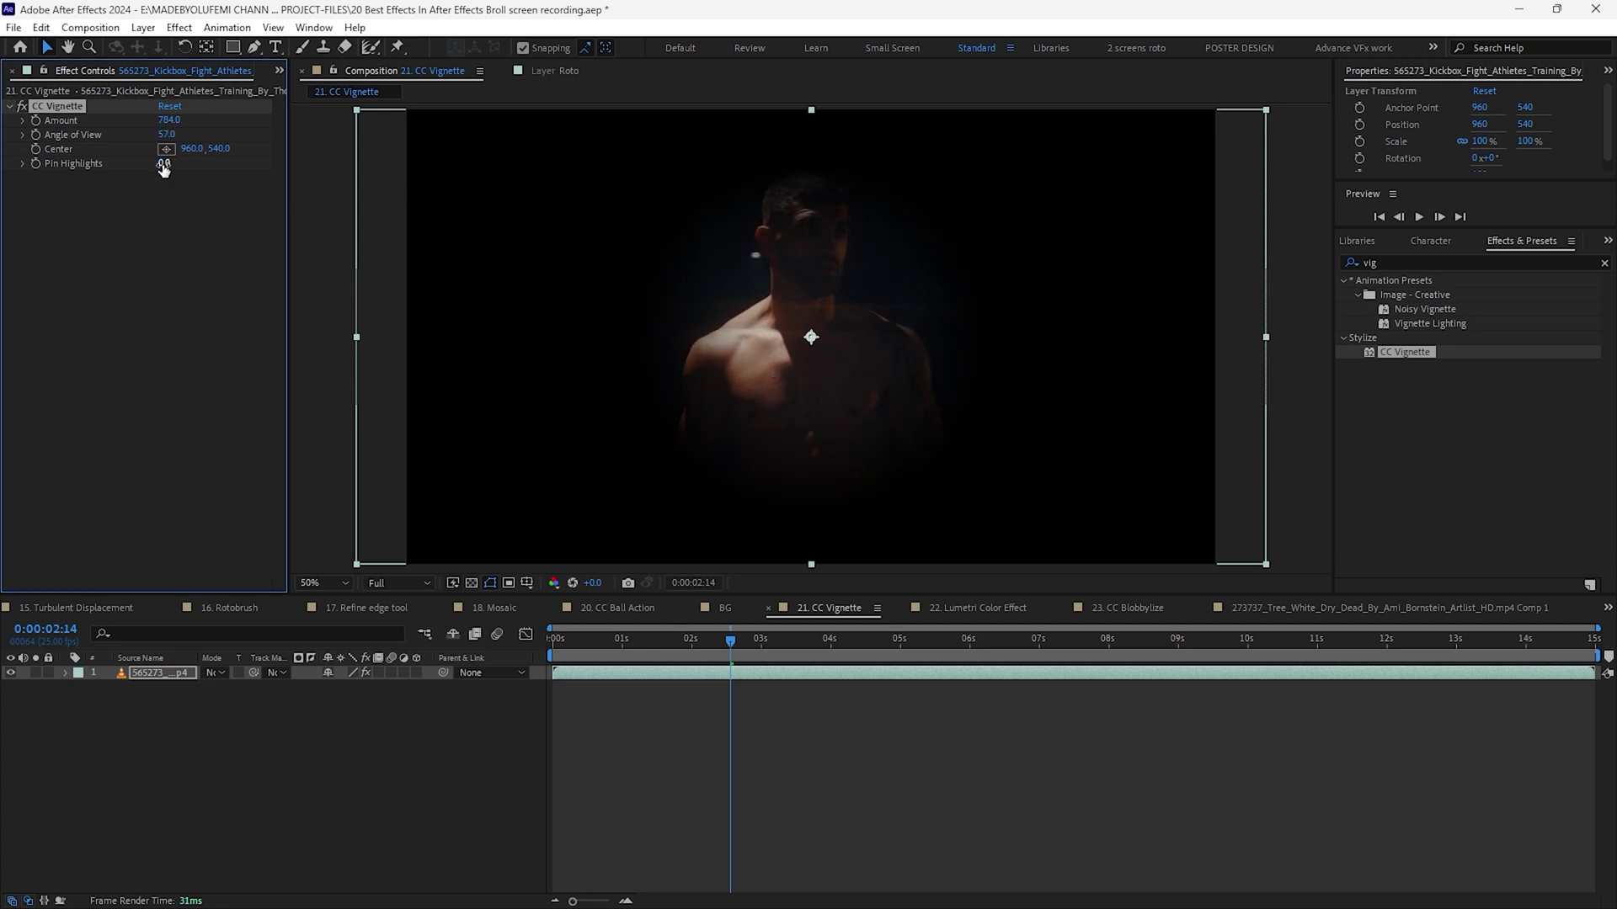
drag(764, 302, 797, 328)
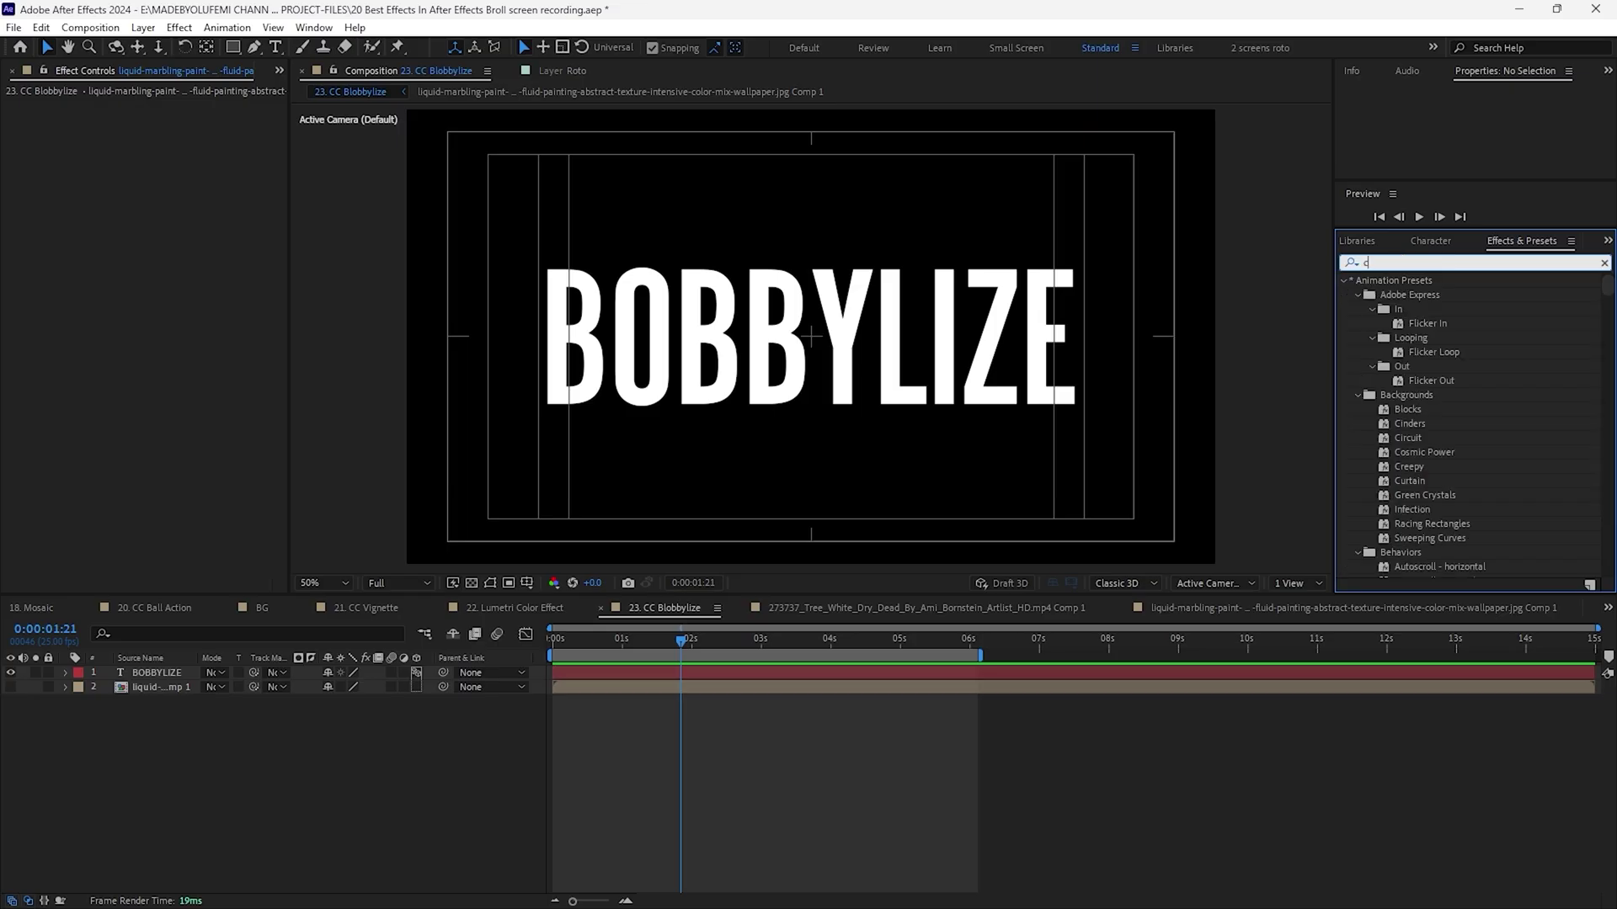
Complete the 'cc b' search, preview playback, then show the BOBBYLIZE text and hide the marbling layer.
text(blo)
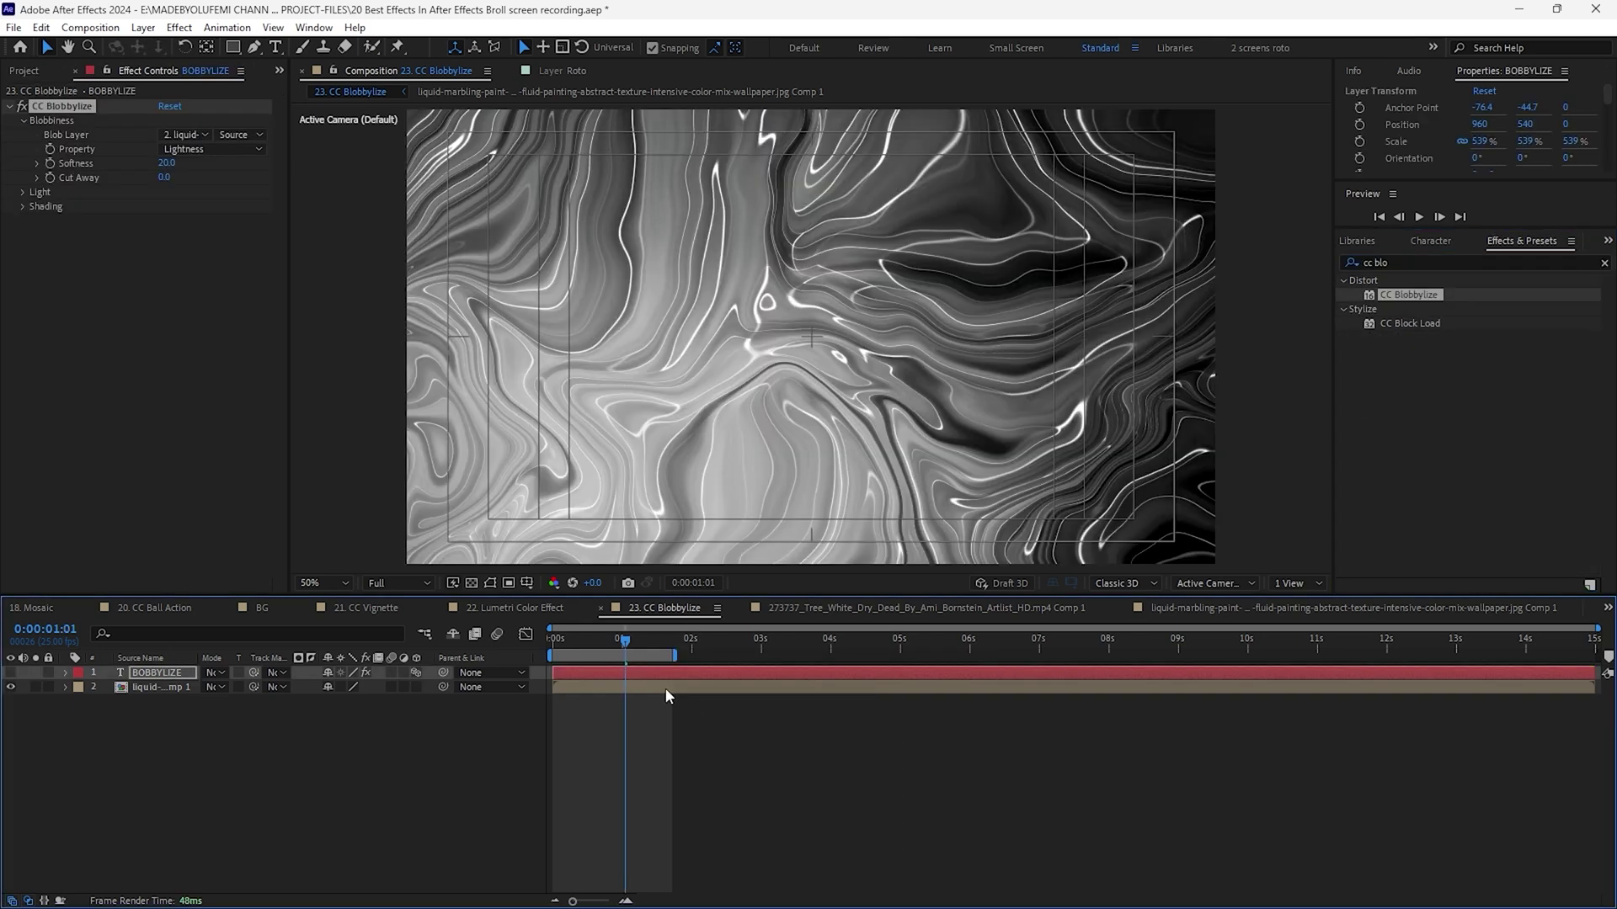
key(space)
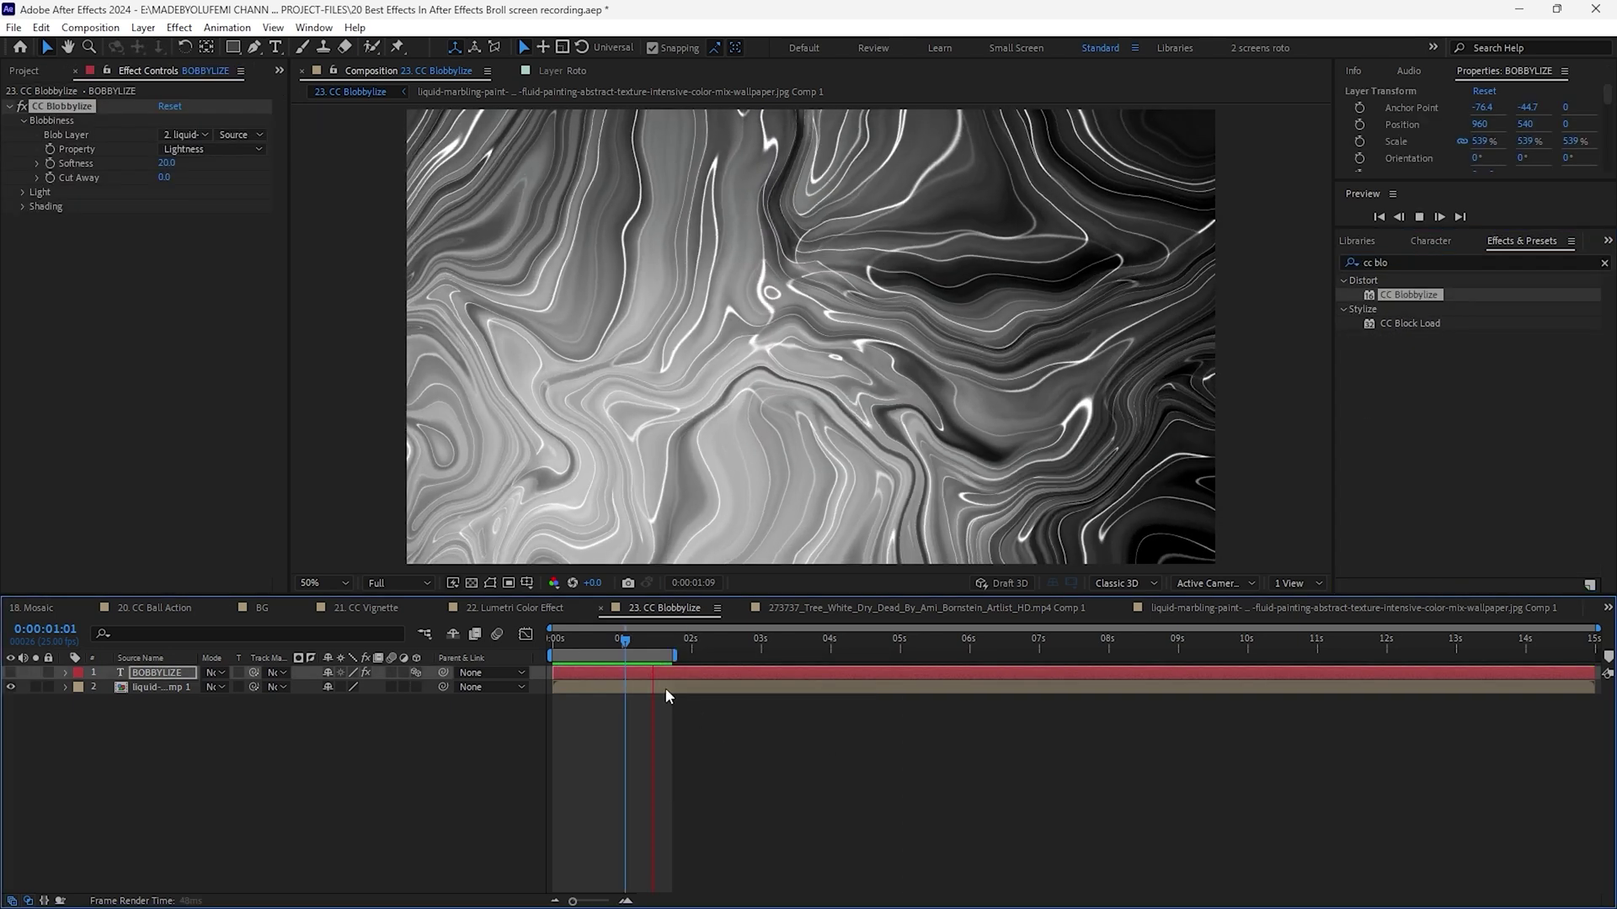
click(10, 687)
click(10, 672)
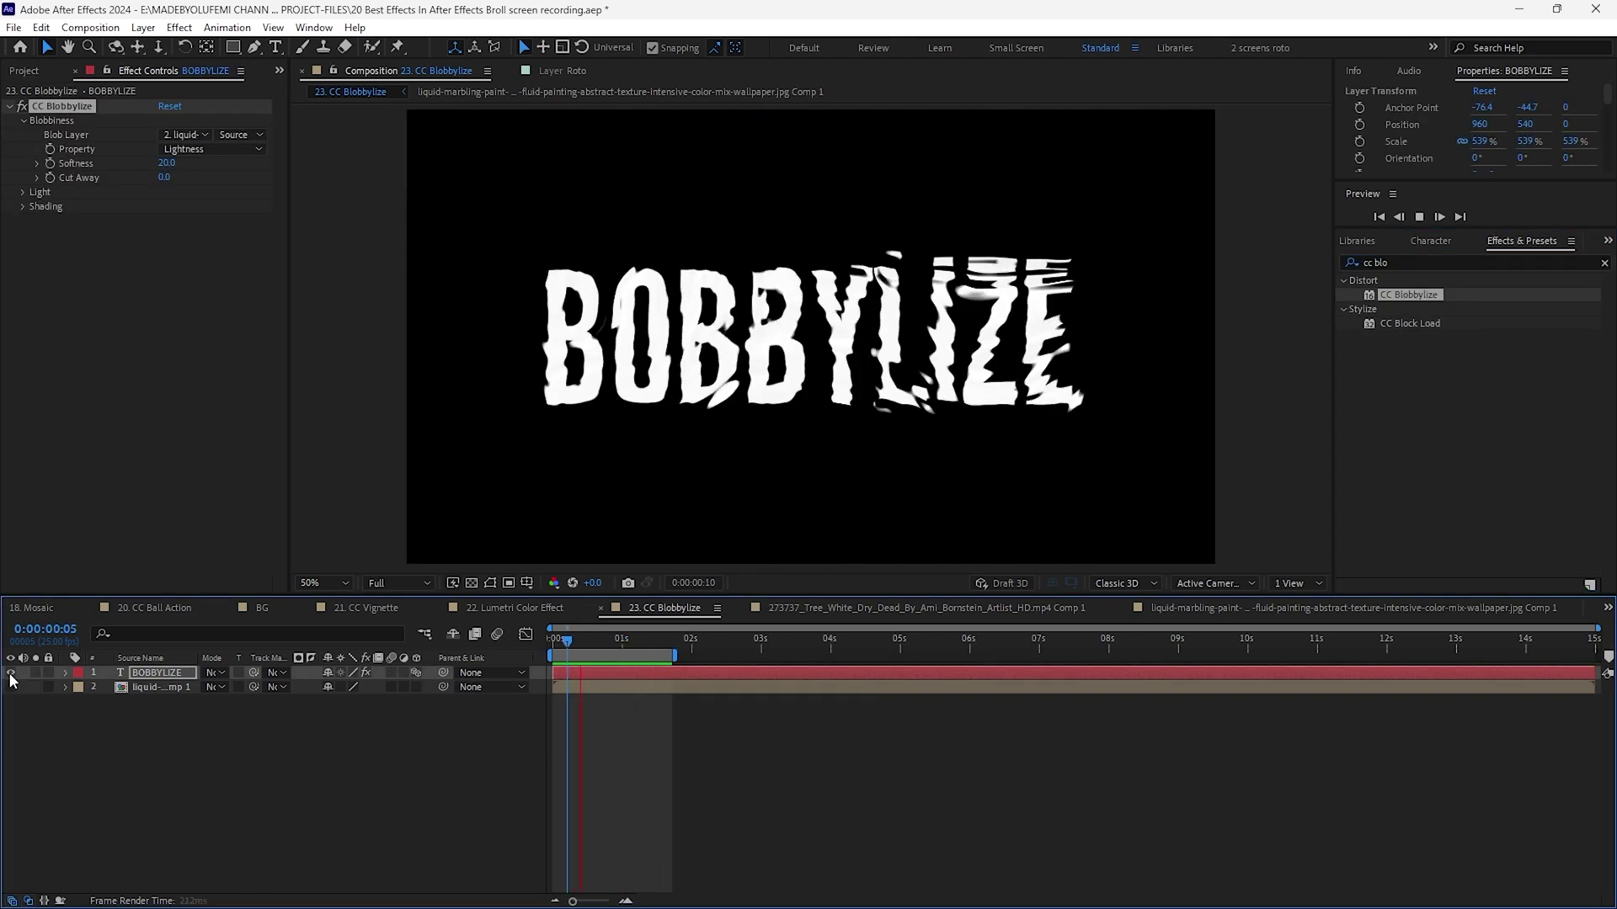